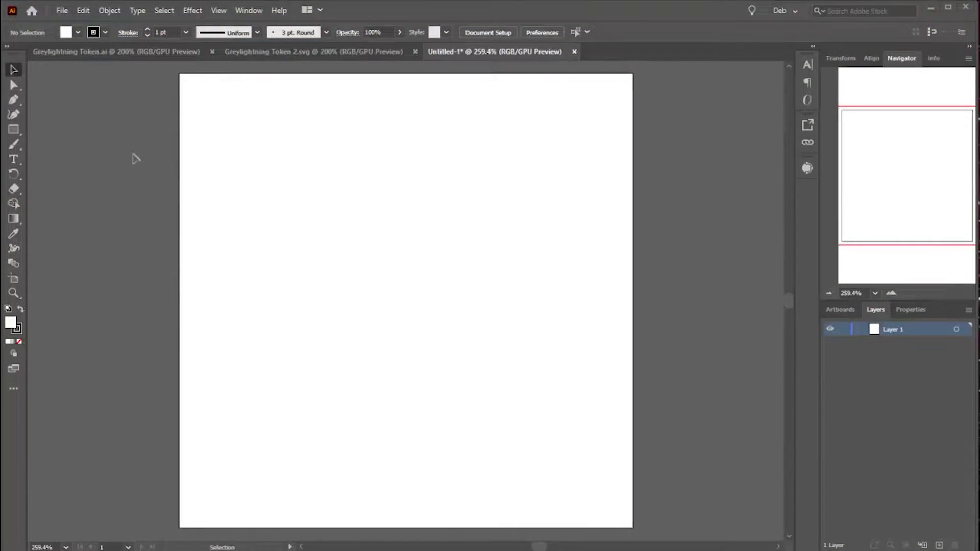
- Place the lightning icon image onto the artboard
left_click(60, 11)
left_click(77, 221)
left_click(269, 176)
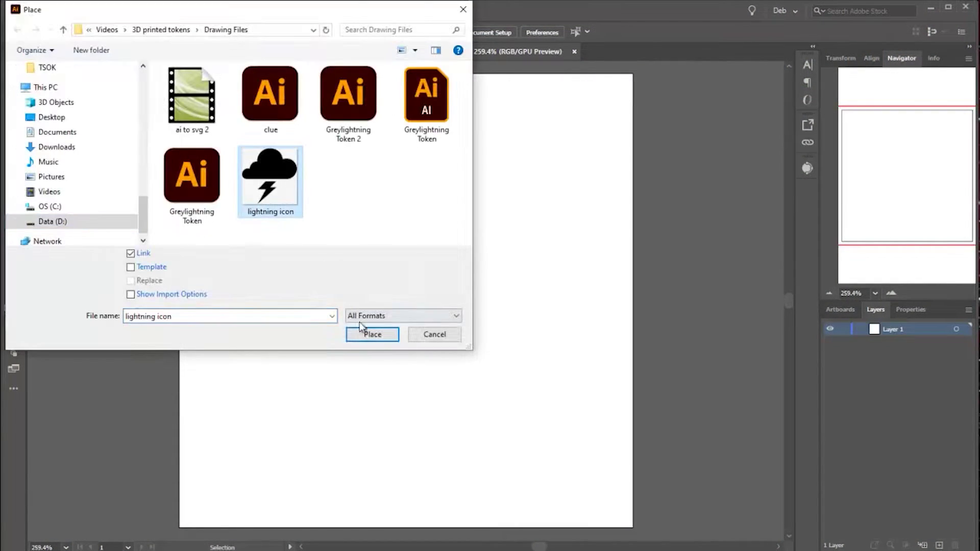
left_click(373, 332)
left_click(191, 84)
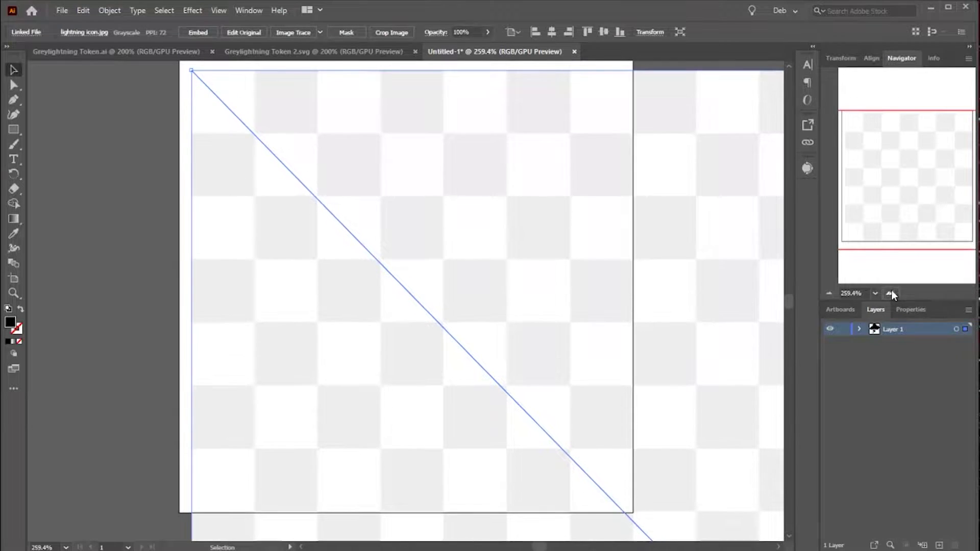
- Shrink the placed lightning image to a small square
left_click(891, 293)
left_click(829, 294)
left_click(829, 294)
left_click(829, 293)
left_click(829, 293)
left_click(829, 293)
left_click(829, 293)
left_click(829, 294)
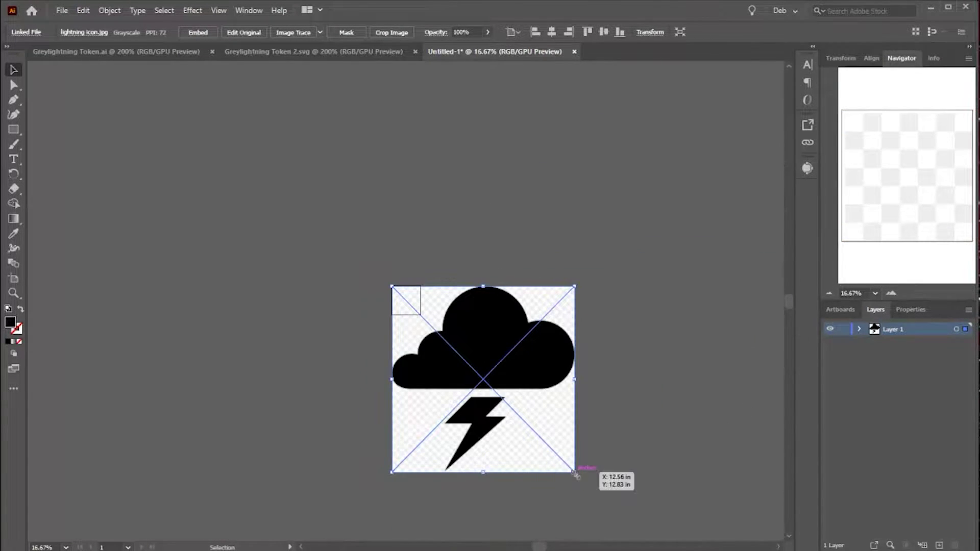
left_click_drag(576, 474, 415, 309)
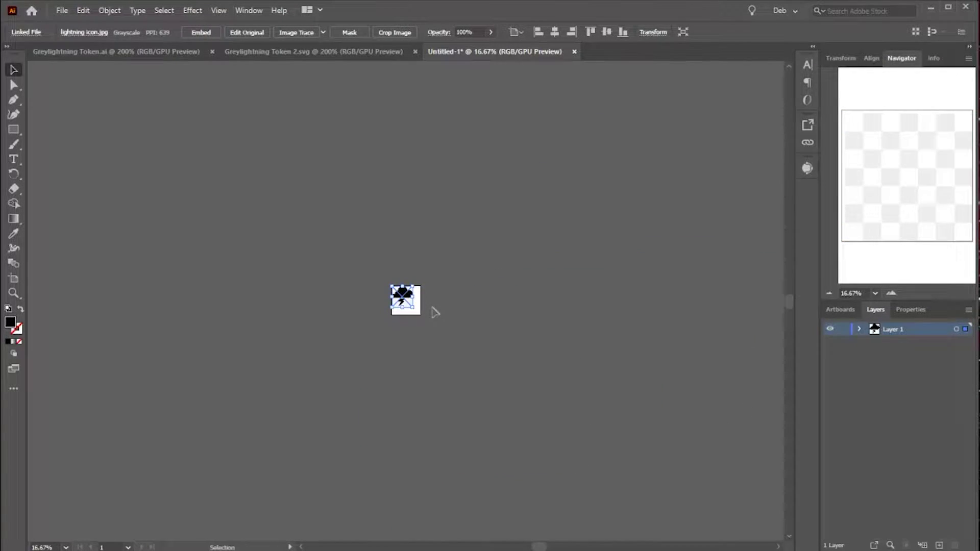
left_click(891, 293)
left_click(891, 293)
left_click(891, 294)
left_click(891, 293)
left_click(829, 294)
left_click(829, 293)
left_click(725, 295)
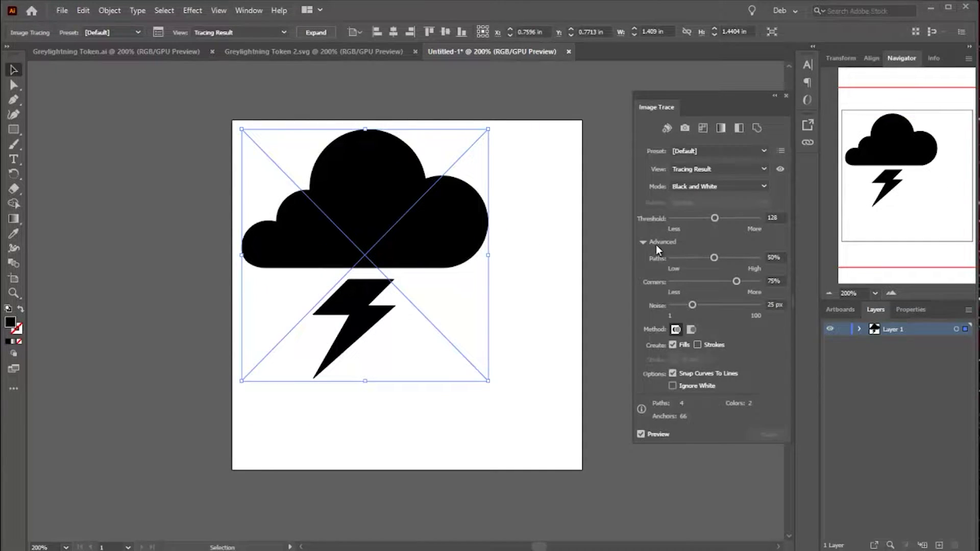
- Image Trace the icon with Ignore White and expand it into editable paths
left_click(644, 241)
left_click(644, 241)
left_click(672, 385)
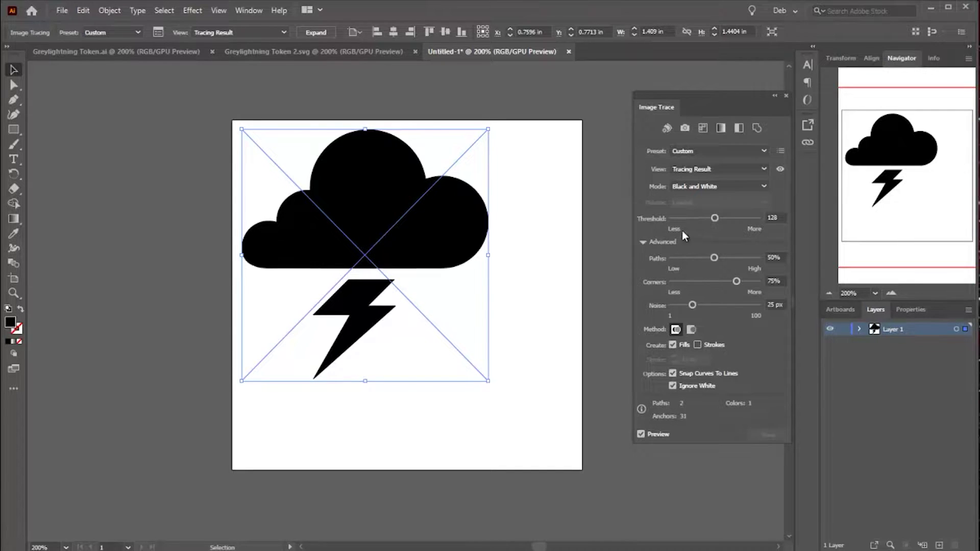
left_click(315, 32)
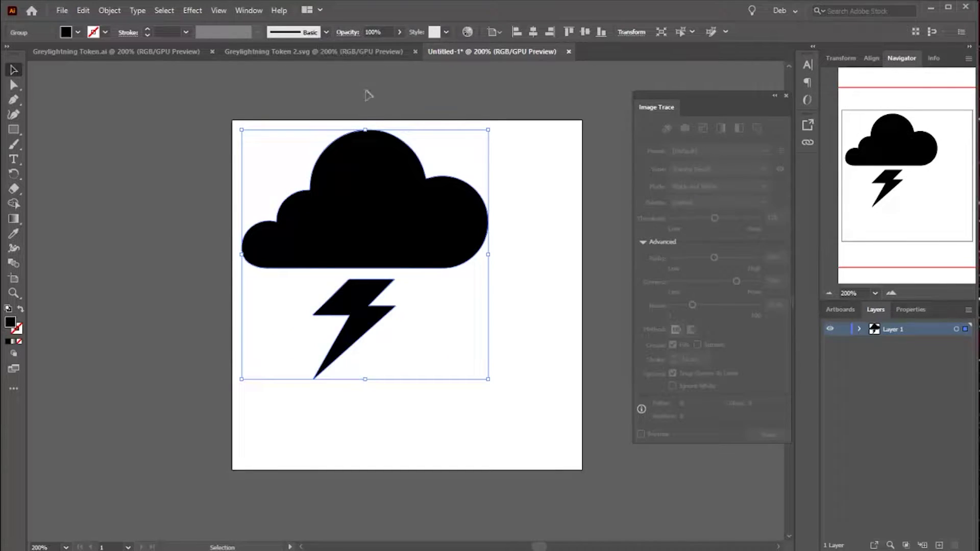
- Give the traced cloud and bolt no fill and a black stroke
left_click(78, 32)
left_click(9, 53)
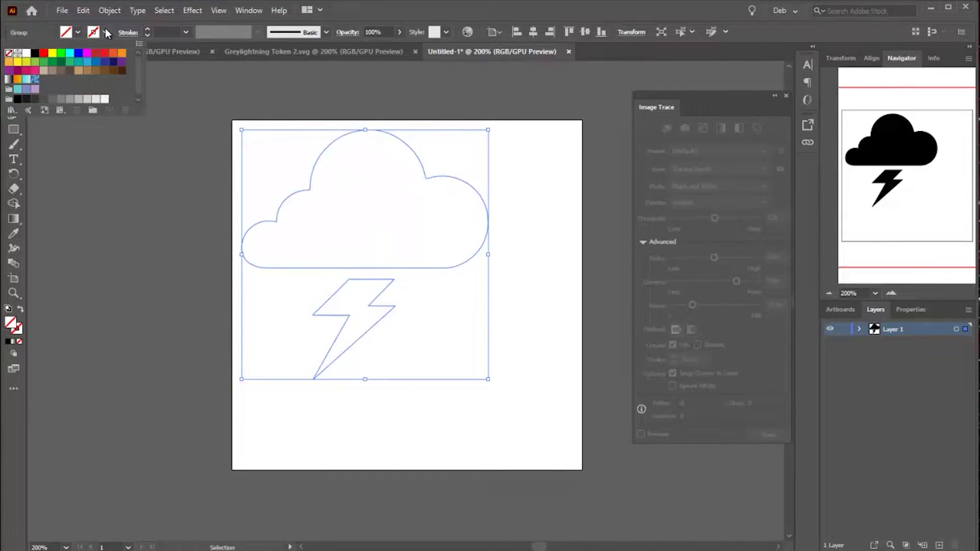
left_click(106, 32)
left_click(34, 53)
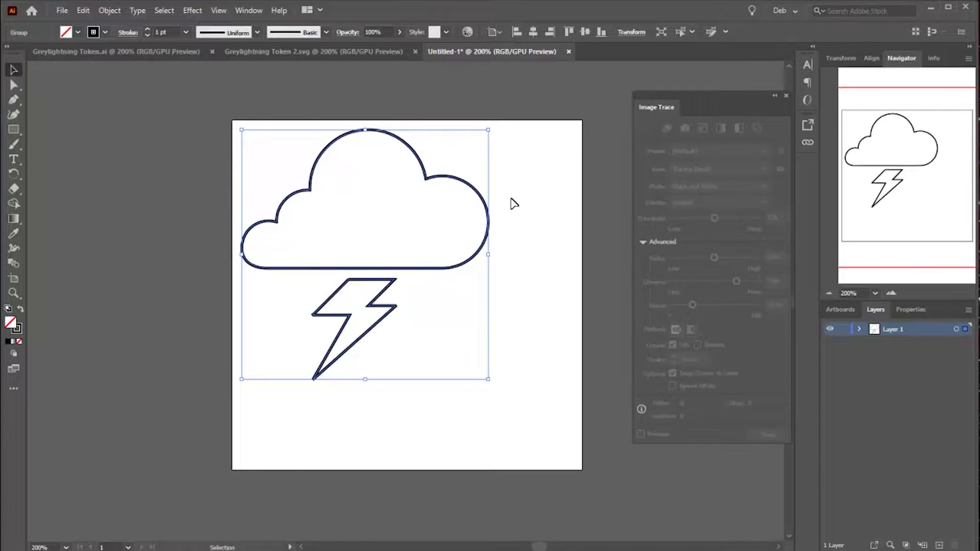
- Ungroup the artwork and nudge the lightning bolt up toward the cloud
right_click(432, 247)
left_click(470, 347)
left_click(409, 293)
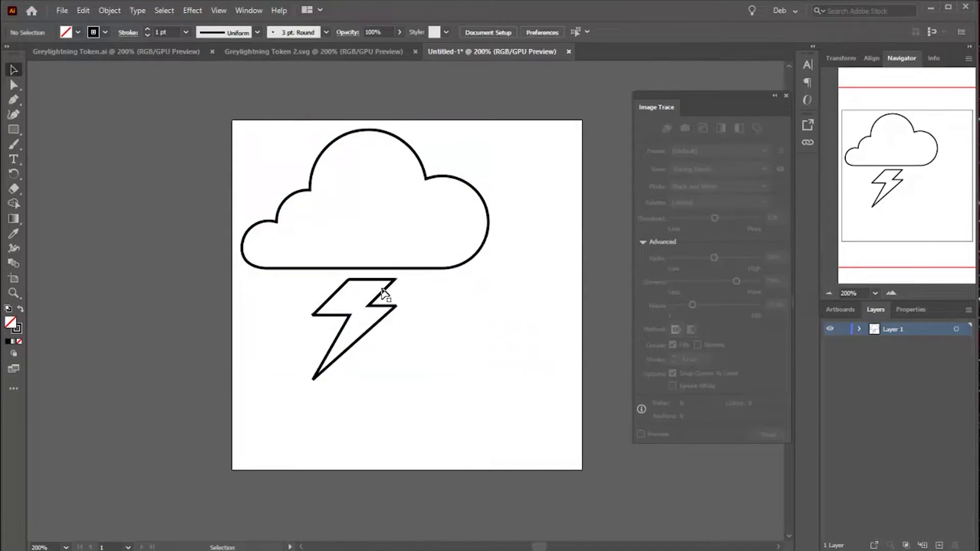
left_click(384, 295)
left_click_drag(394, 291, 393, 286)
left_click(489, 318)
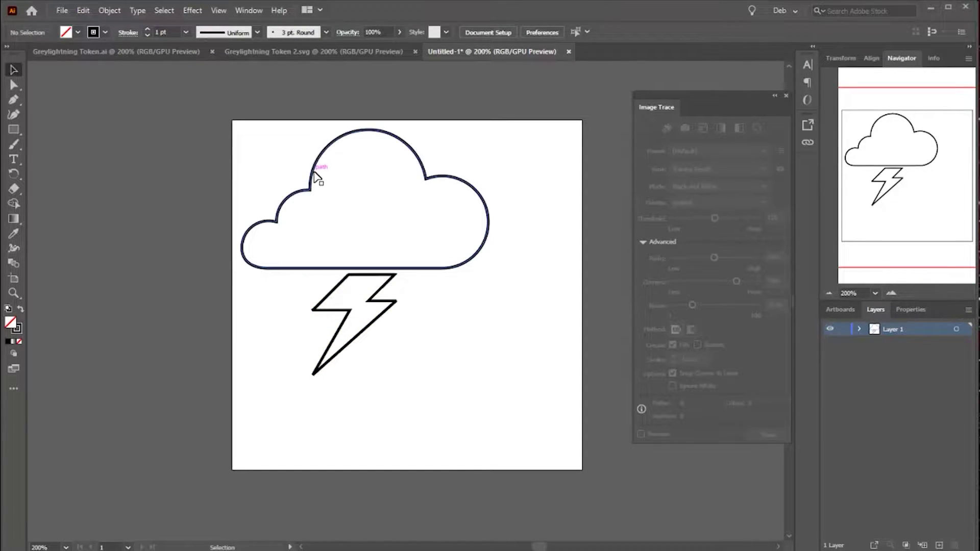
- Regroup the cloud and bolt, scale the group down and centre it on the artboard
left_click_drag(204, 81, 536, 438)
right_click(361, 282)
left_click(397, 354)
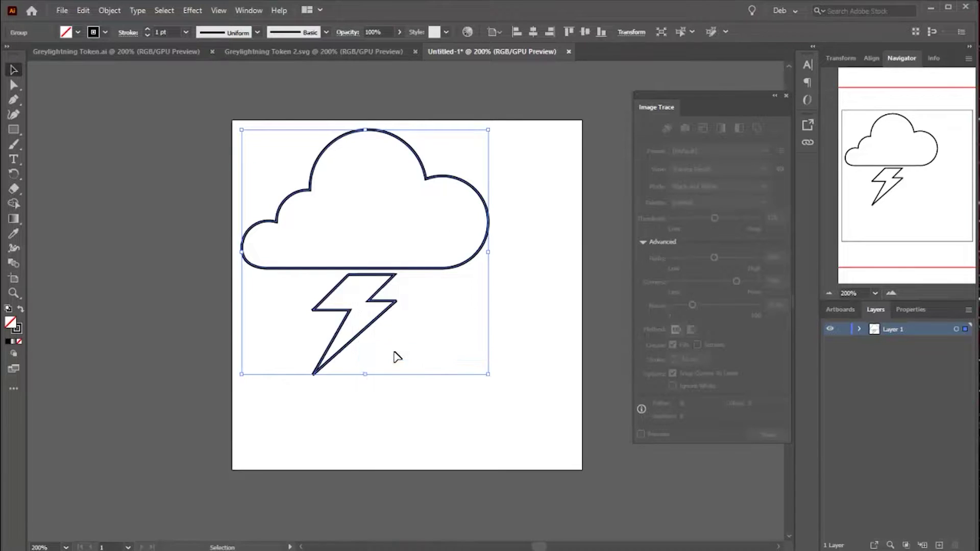
left_click_drag(488, 376, 361, 247)
left_click_drag(324, 202, 425, 294)
left_click_drag(13, 130, 64, 141)
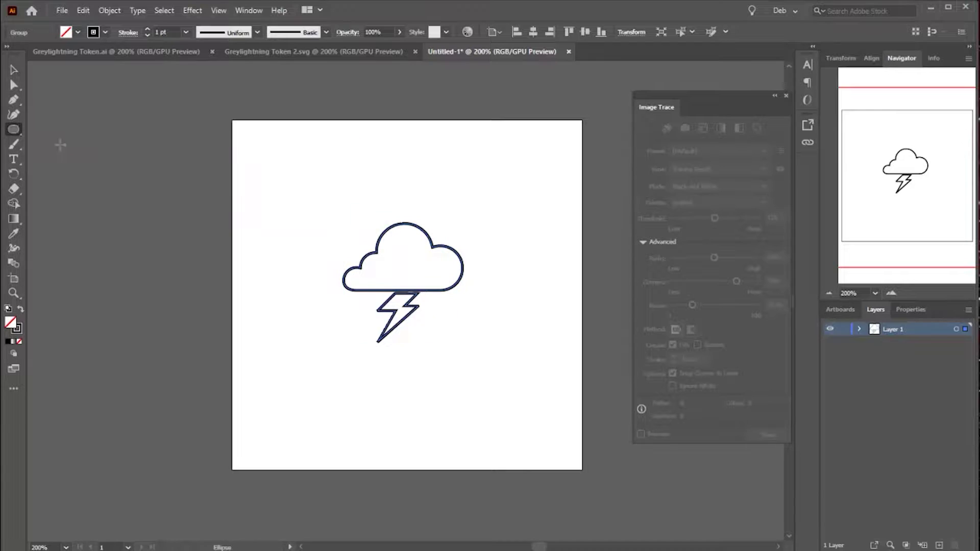
left_click(138, 173)
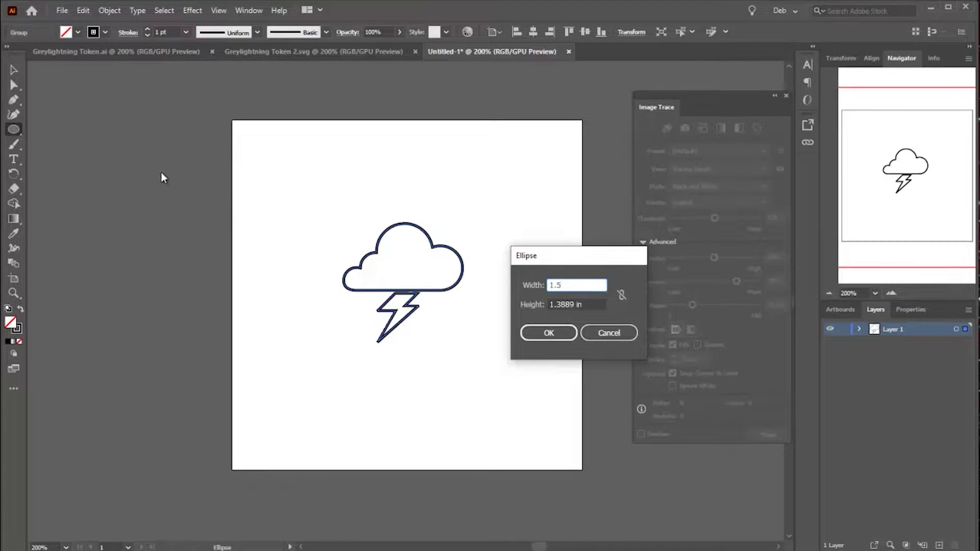
- Create a 1.5 in by 1.5 in circle
left_click(621, 295)
left_click(558, 305)
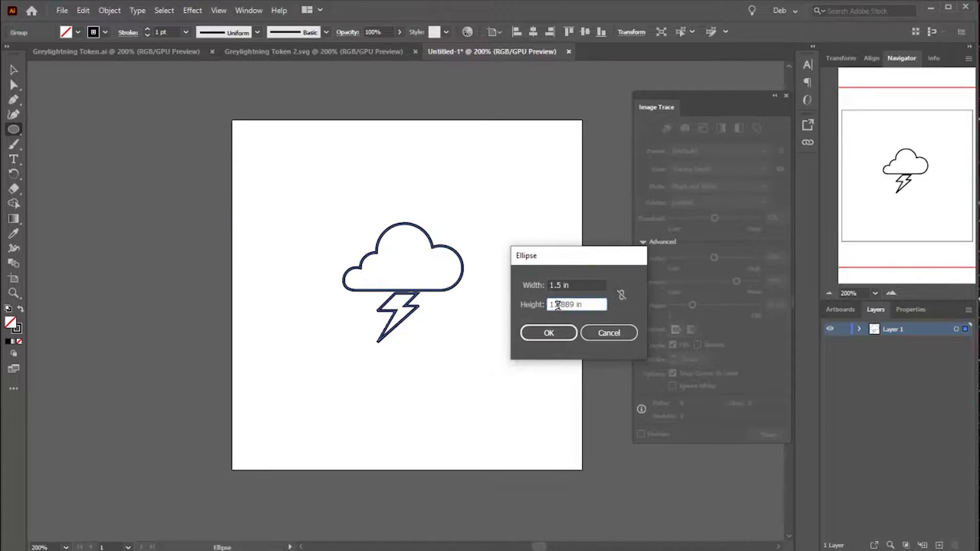
double_click(558, 306)
type("1.5")
key("Return")
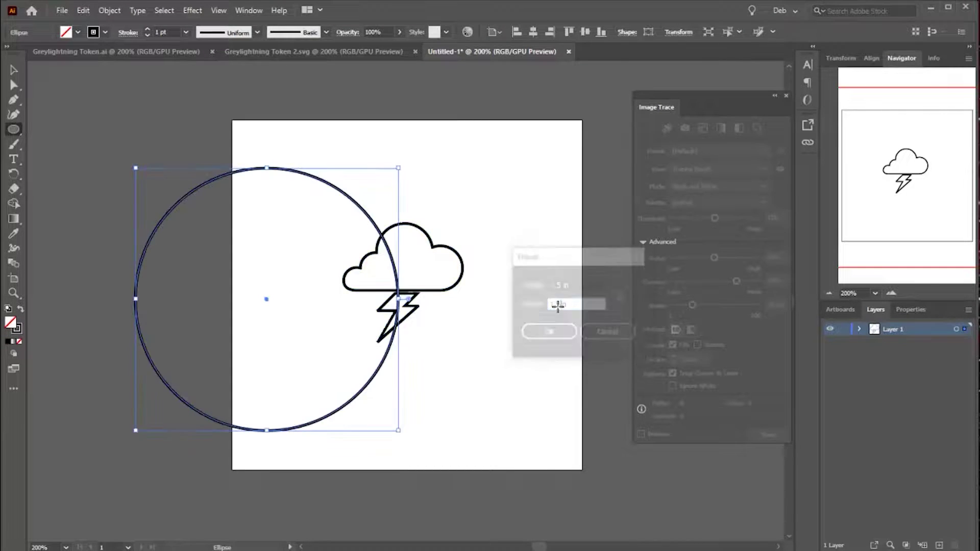
- Shrink the circle to about 1.16 in and centre it around the cloud and bolt
left_click(18, 73)
left_click_drag(369, 220, 505, 204)
left_click(573, 390)
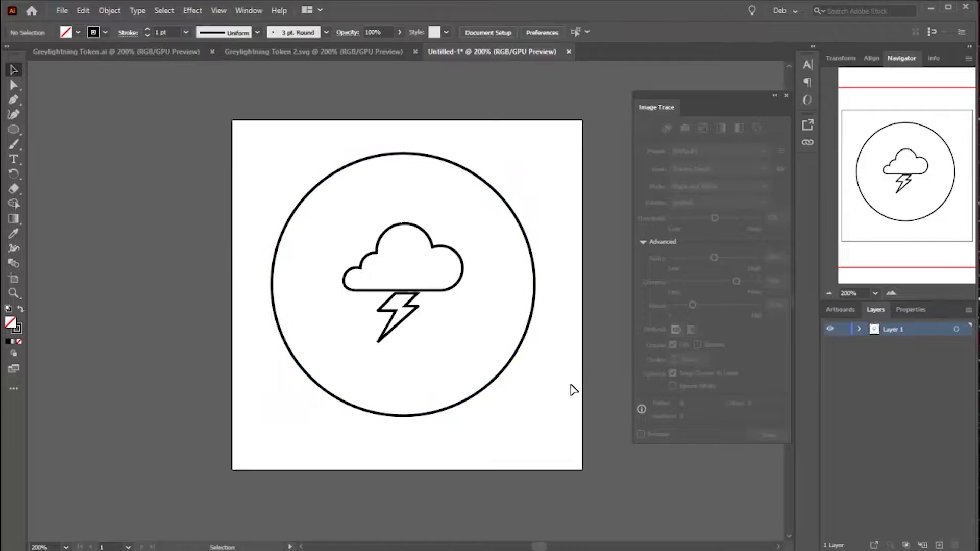
left_click(496, 192)
left_click_drag(535, 152, 475, 212)
left_click_drag(374, 316, 403, 293)
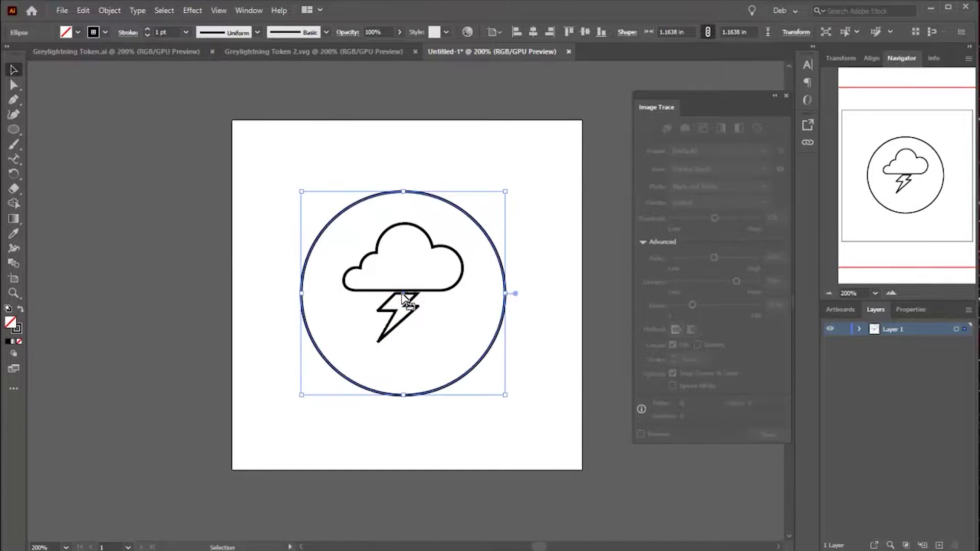
- Type GREY along the circle in Maiandra GD at 14 pt
left_click(14, 160)
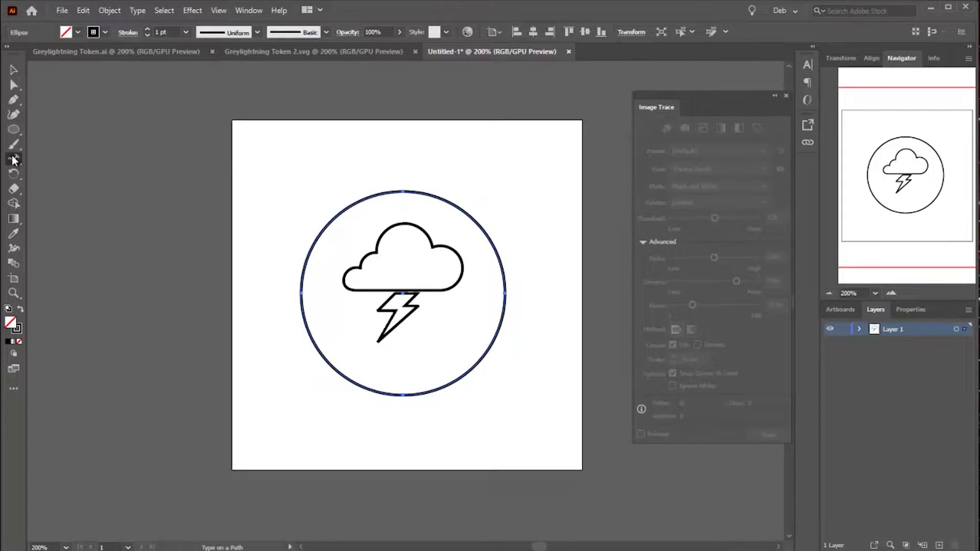
left_click(360, 198)
left_click(496, 32)
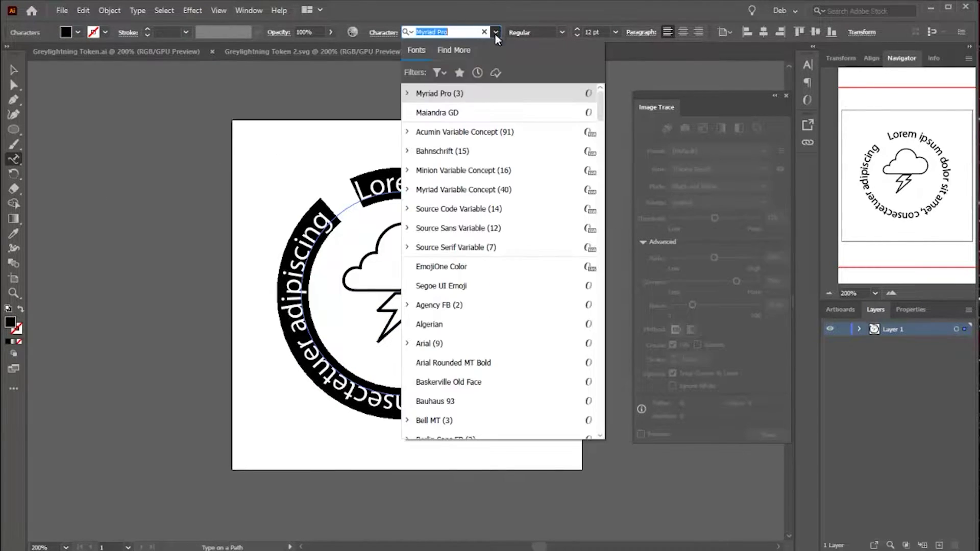
left_click(449, 109)
type("GREY")
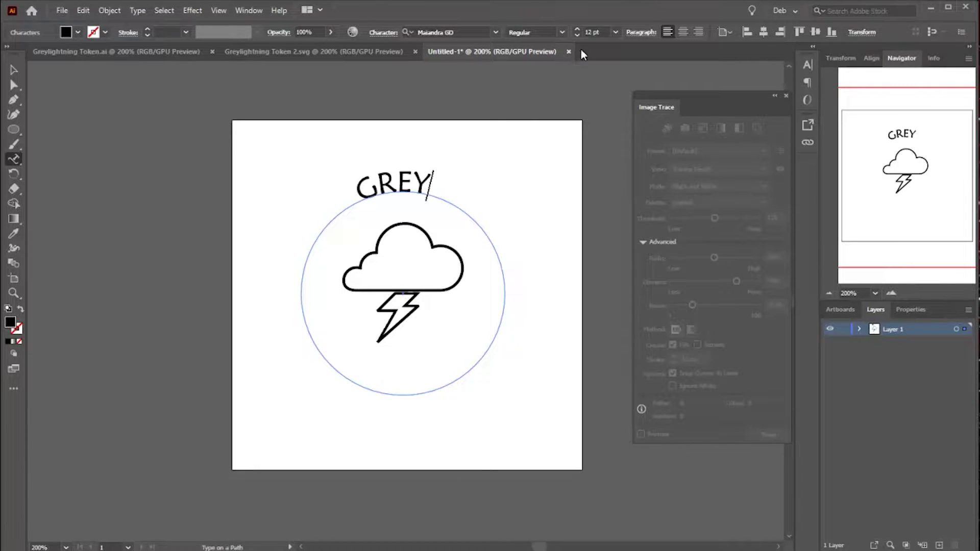
key("ctrl+a")
left_click(616, 32)
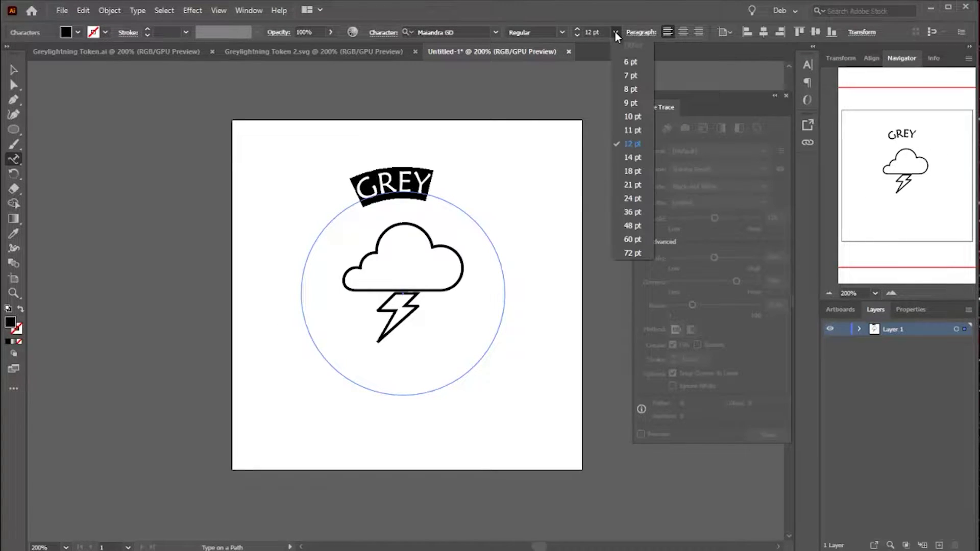
left_click(634, 158)
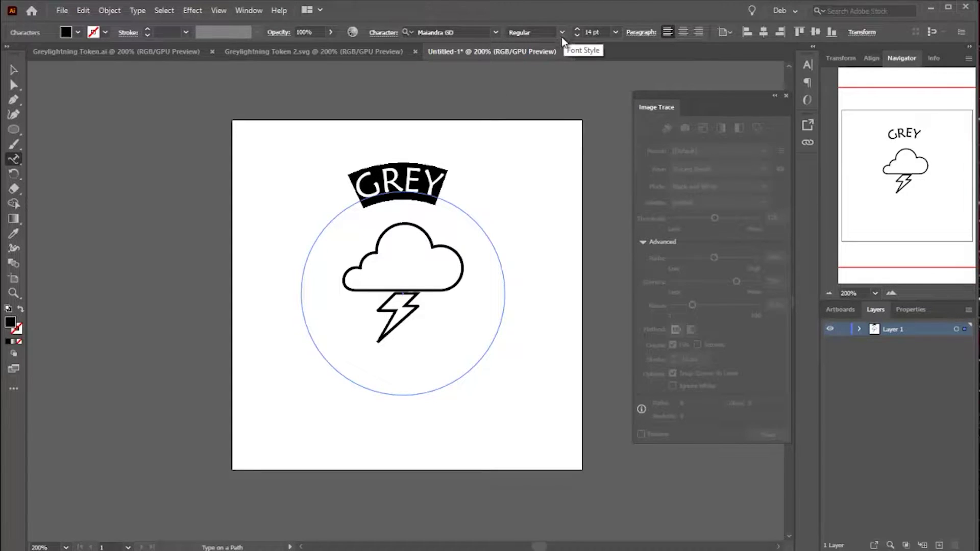
- Slide GREY along the circle to centre it at the top
key("ctrl+equal")
left_click(14, 71)
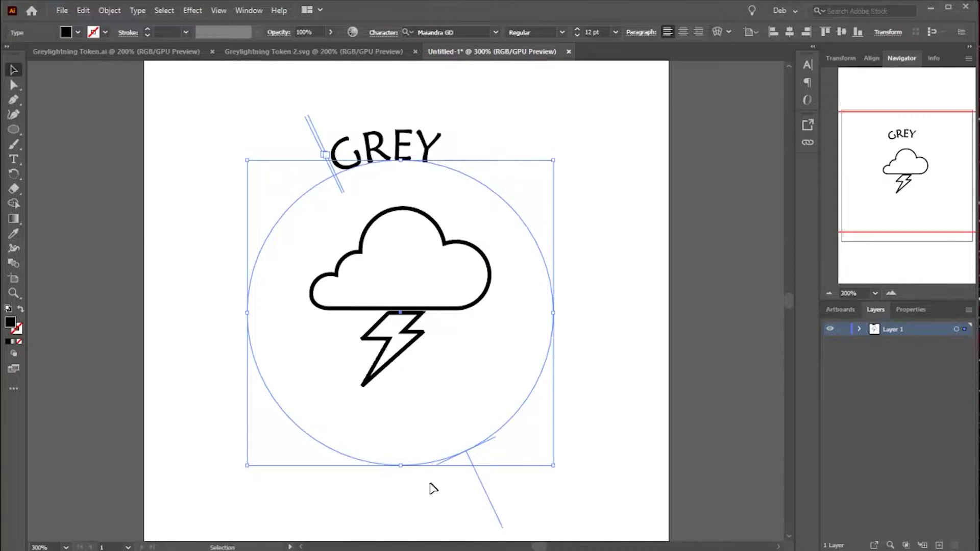
mouse_move(469, 458)
left_mouse_down()
mouse_move(453, 459)
mouse_move(462, 462)
left_mouse_up()
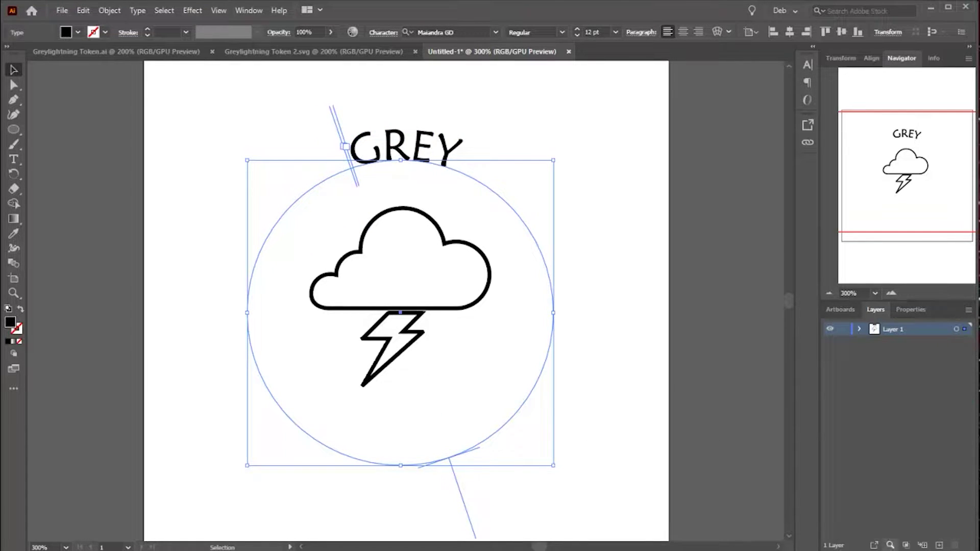
- Draw an unfilled circle from the artboard centre around the icon
left_click(14, 128)
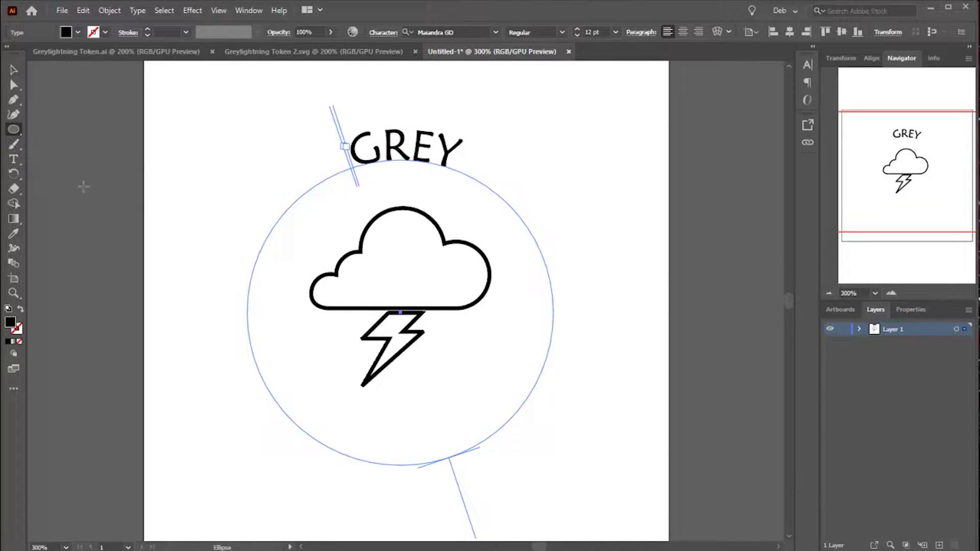
left_click_drag(400, 312, 455, 455, "alt+shift")
left_click(78, 32)
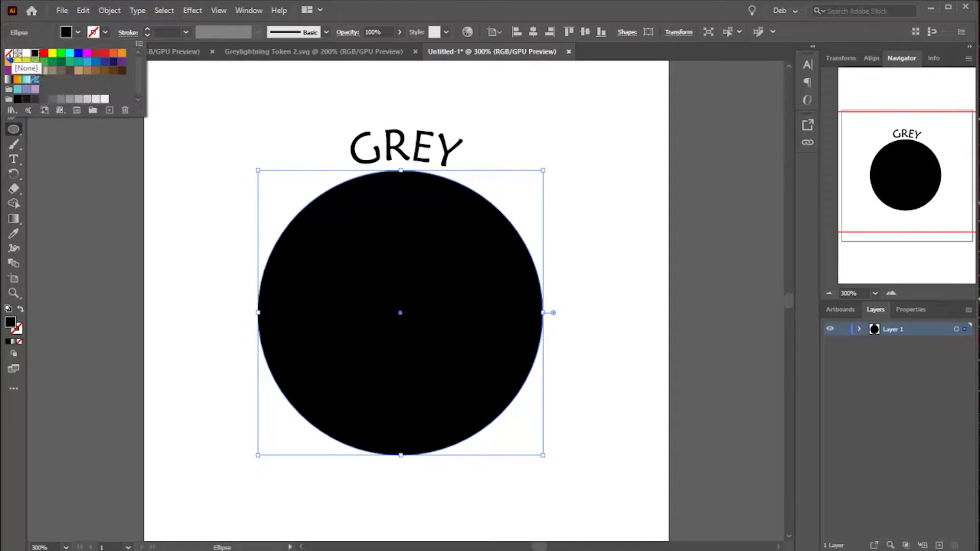
left_click(9, 52)
left_click(105, 32)
key("Escape")
- Type 'LIHGHTNING' along the circle and slide it toward the lower right
left_click_drag(14, 159, 66, 173)
left_click(393, 452)
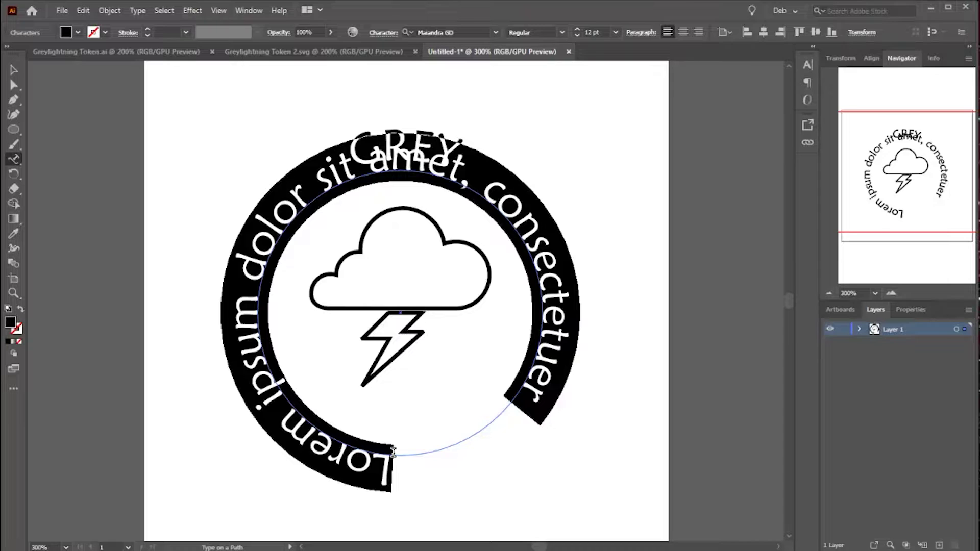
type("LIHGHTNING")
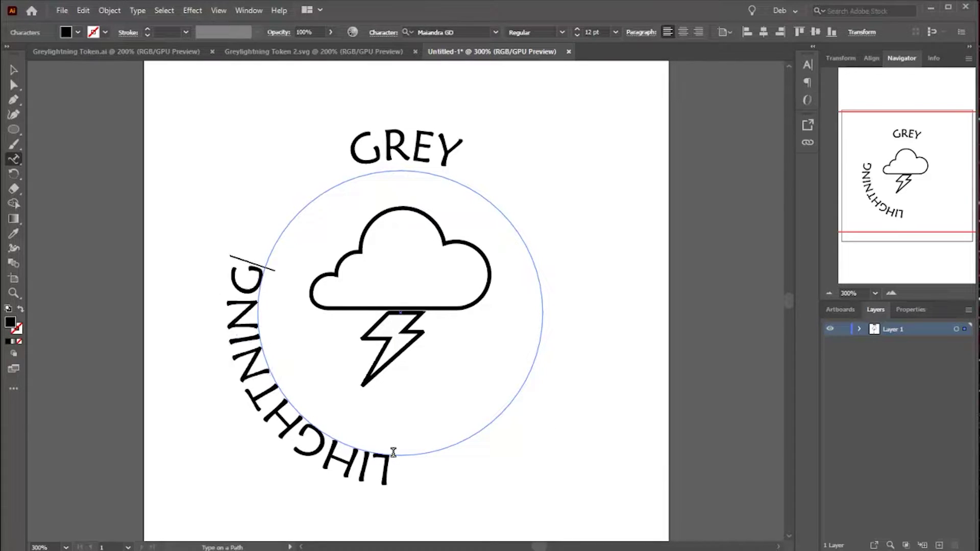
left_click(14, 69)
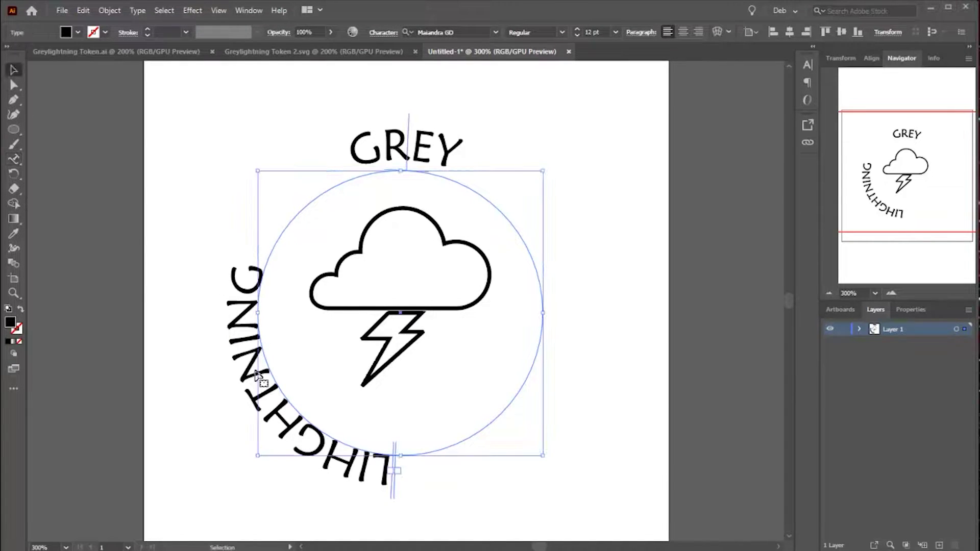
left_click_drag(403, 153, 431, 376)
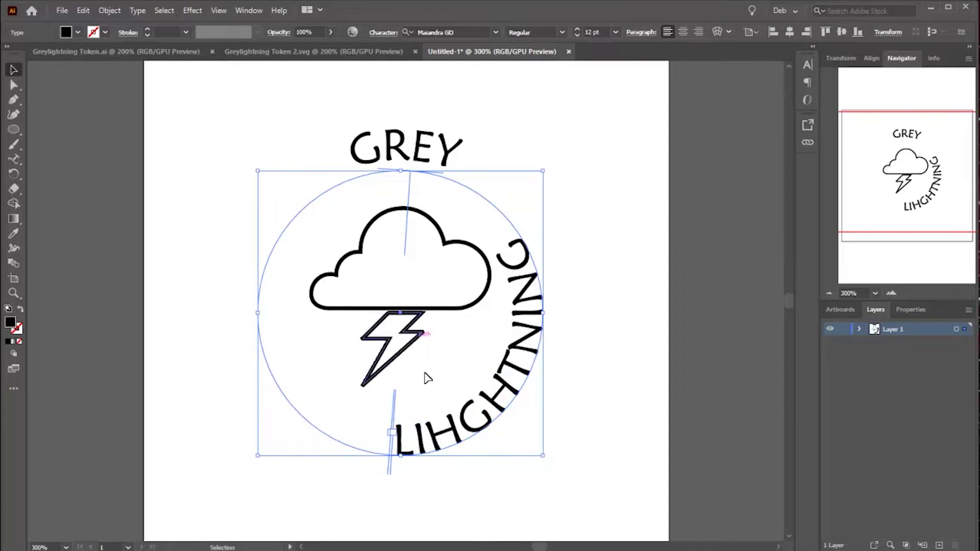
- Correct the typo to LIGHTNING and slide the word to the bottom of the circle
left_click(14, 159)
left_click(458, 426)
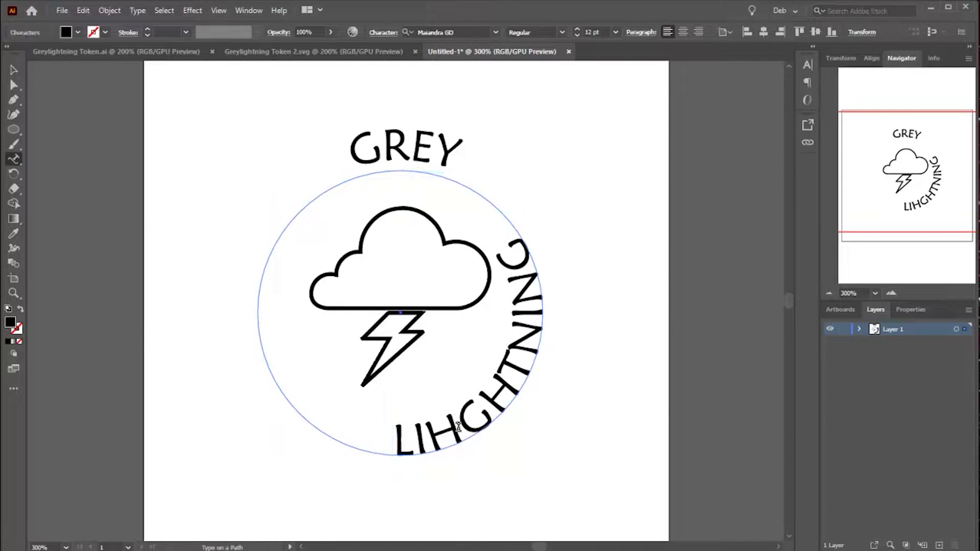
key("BackSpace")
double_click(465, 424)
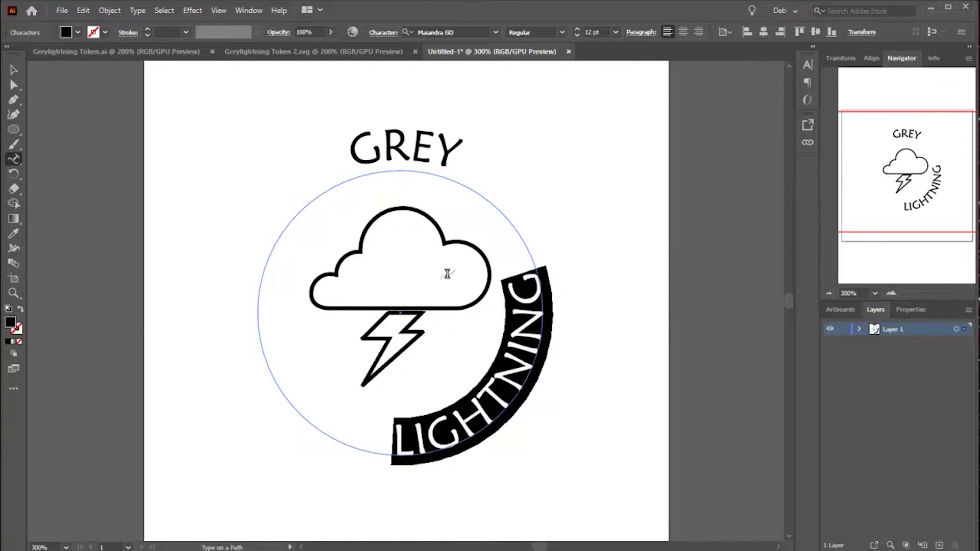
left_click(615, 32)
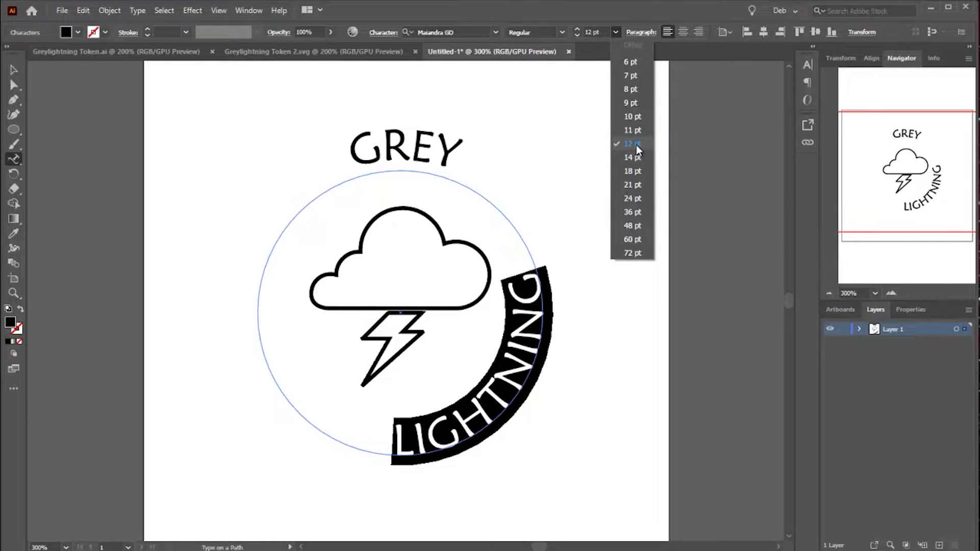
left_click(52, 104)
key("Escape")
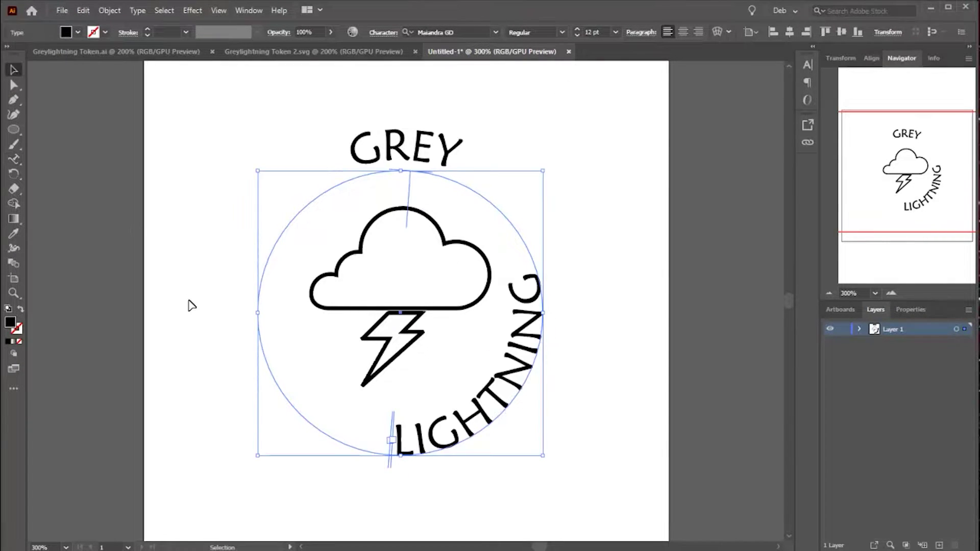
left_click_drag(408, 188, 491, 259)
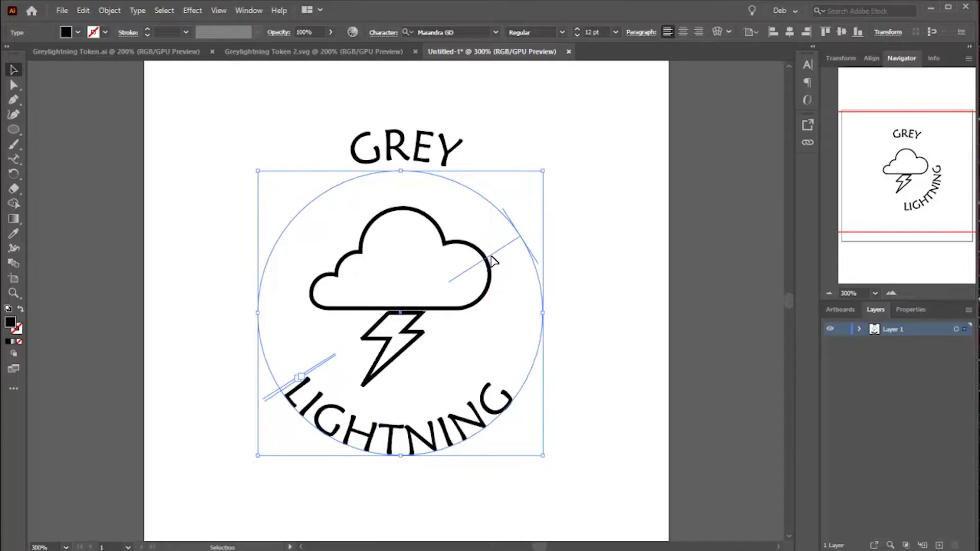
left_click(160, 114)
- Set the cloud and bolt stroke weight to 0.25 pt
left_click(403, 208)
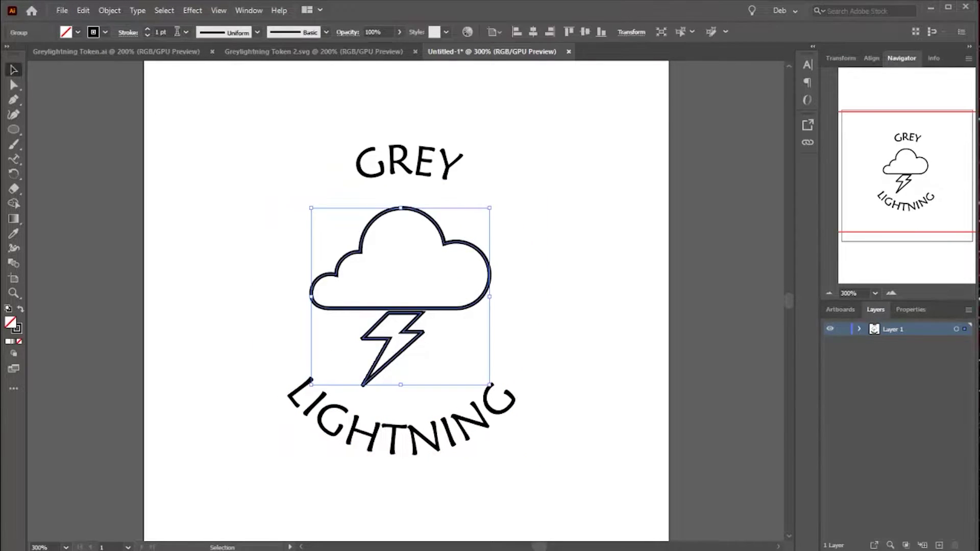
left_click(185, 32)
left_click(209, 46)
left_click(601, 221)
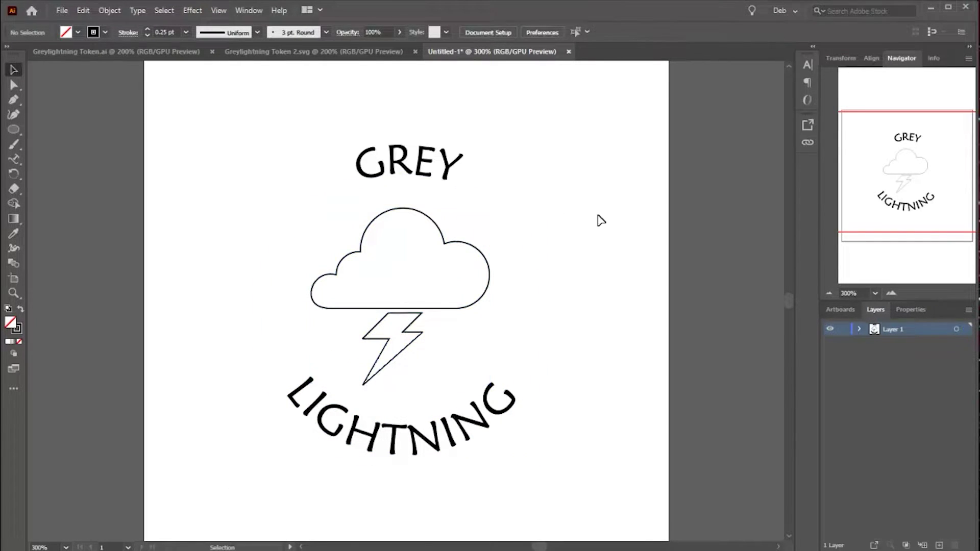
- Convert both the GREY and LIGHTNING texts to outlines with Type > Create Outlines
left_click(415, 162)
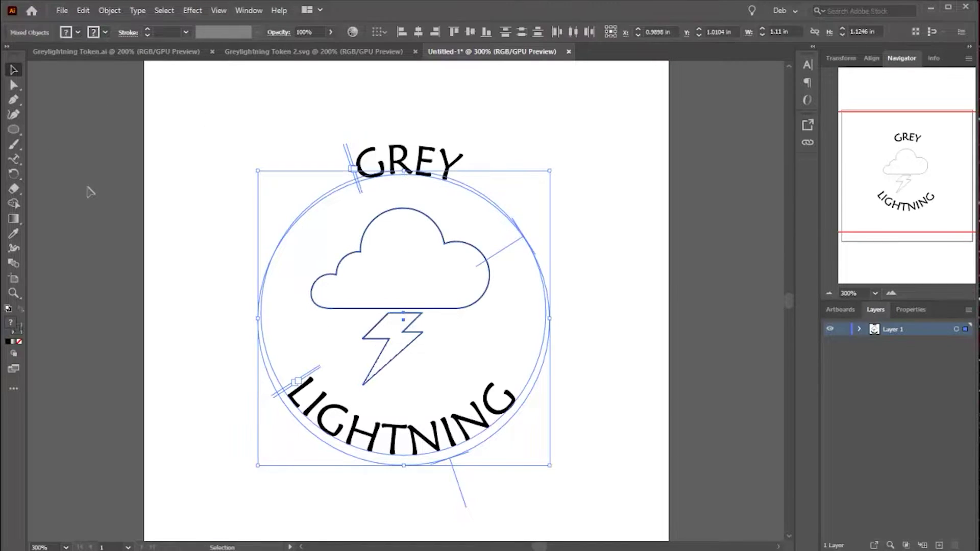
left_click(197, 224)
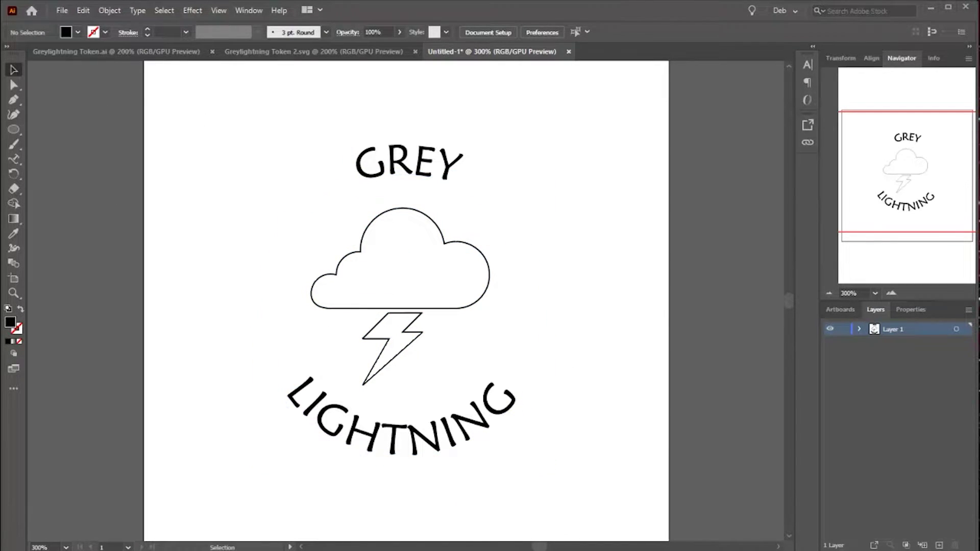
left_click(374, 152)
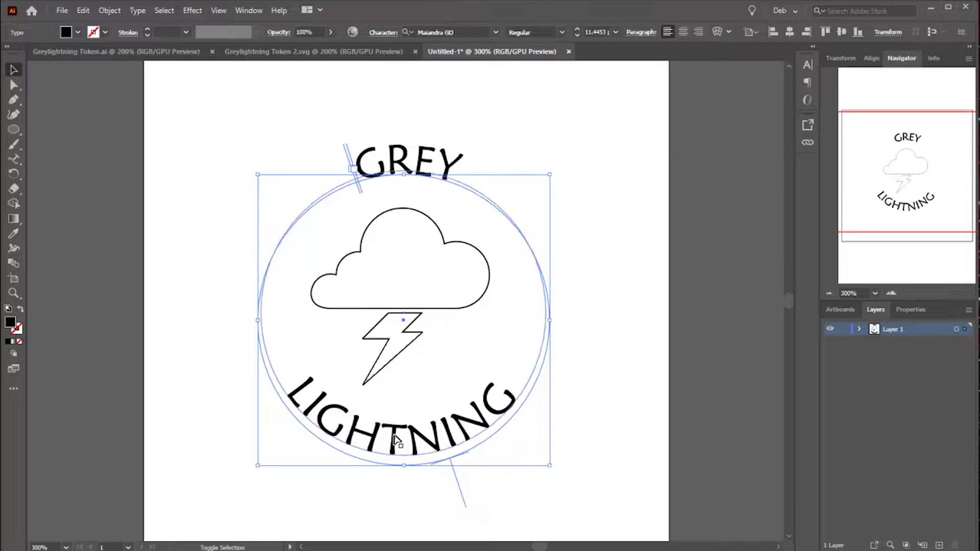
left_click(137, 10)
left_click(205, 228)
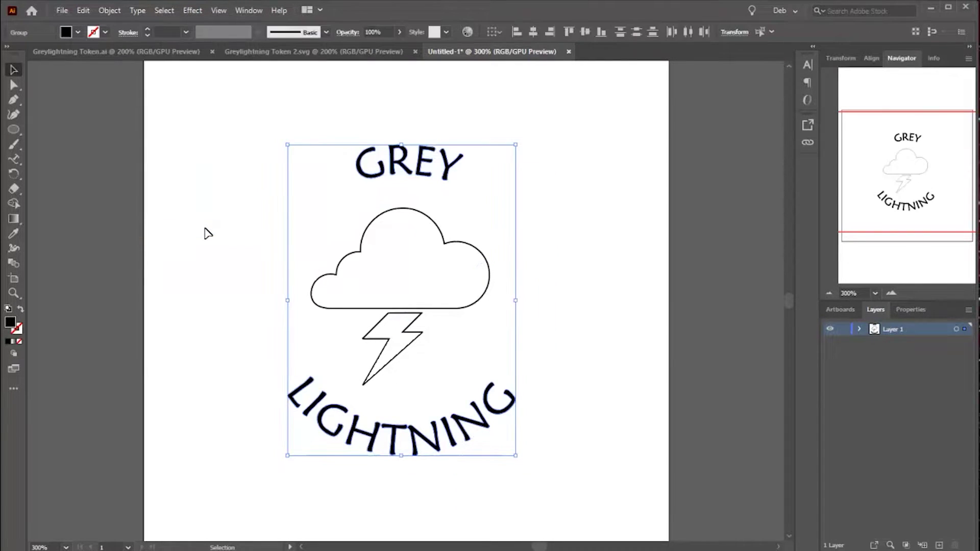
- Give the outlined letters no fill and a black 0.25 pt stroke
left_click(78, 32)
left_click(9, 52)
left_click(105, 32)
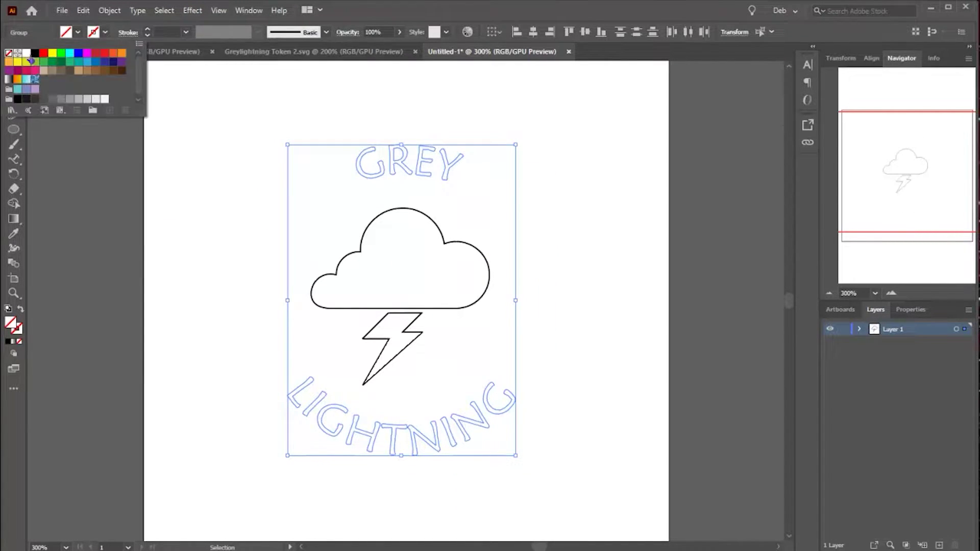
left_click(34, 52)
left_click(185, 33)
left_click(195, 46)
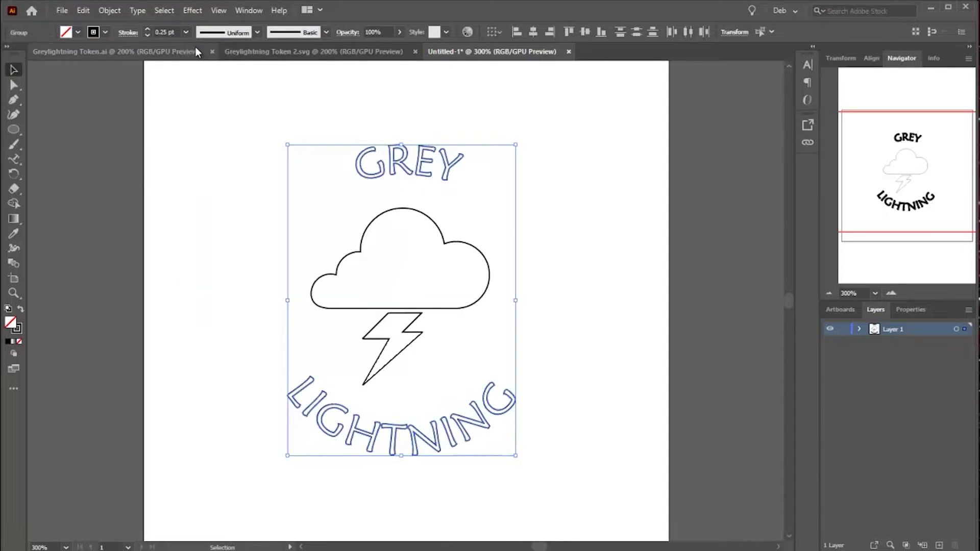
left_click(221, 125)
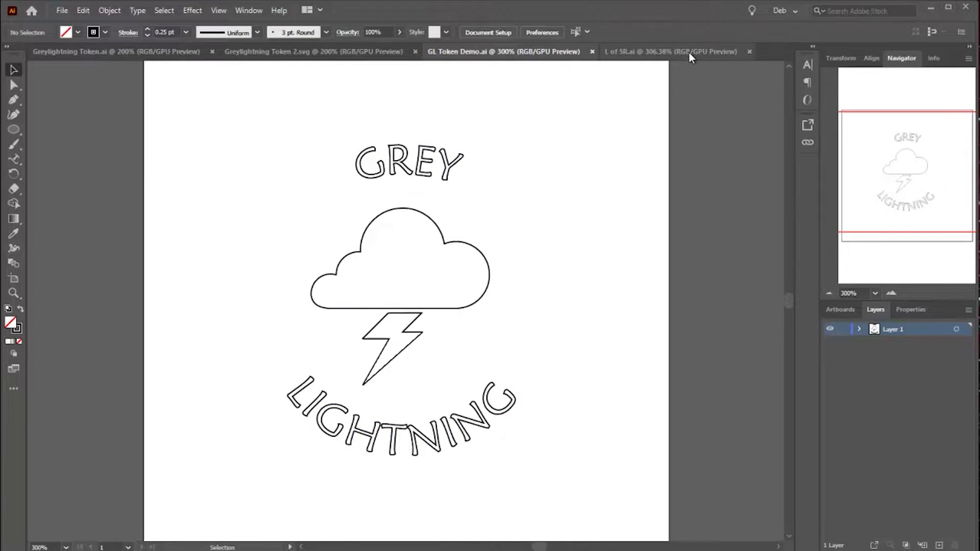
left_click(689, 53)
- In L of 5R.ai, hide the fire and water layers and show the Outer Ring layer
left_click(829, 382)
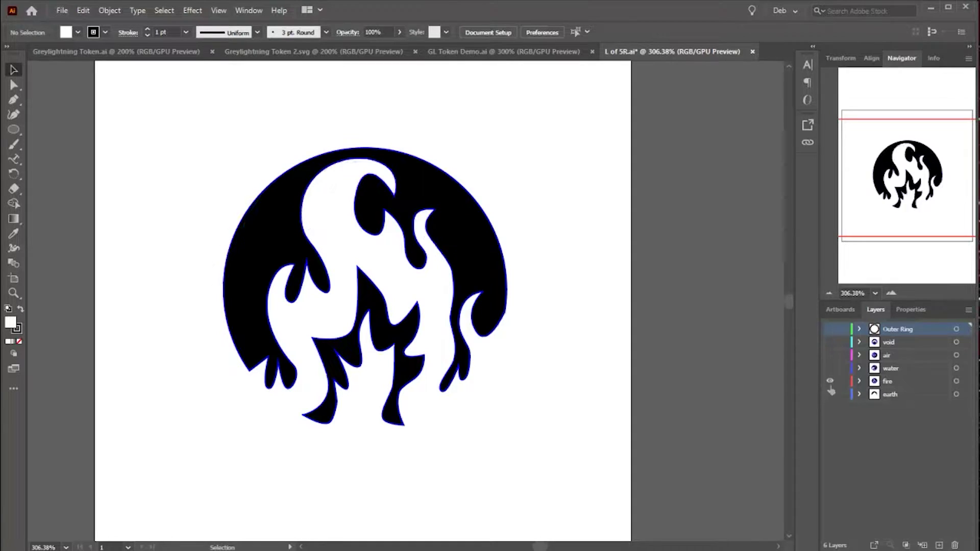
left_click(830, 381)
left_click(831, 369)
left_click(831, 368)
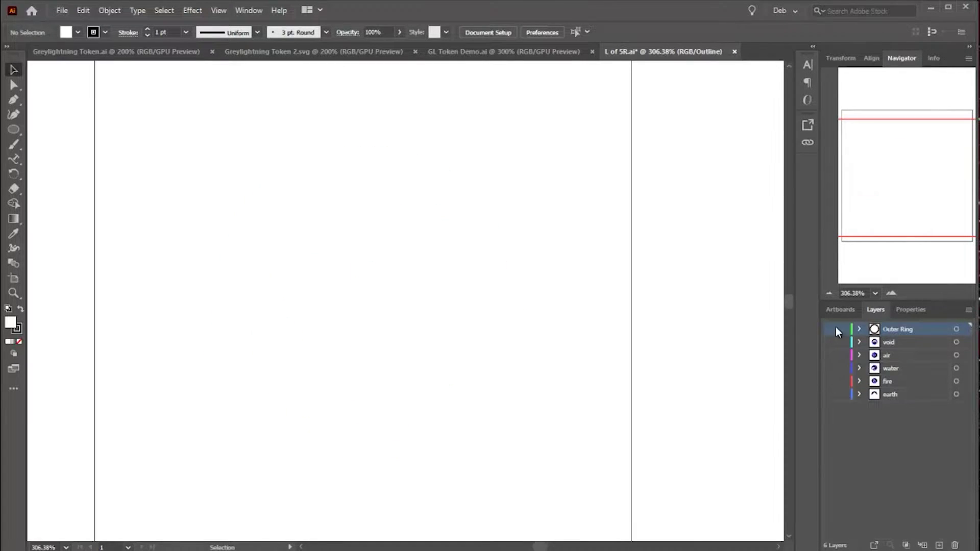
left_click(831, 330)
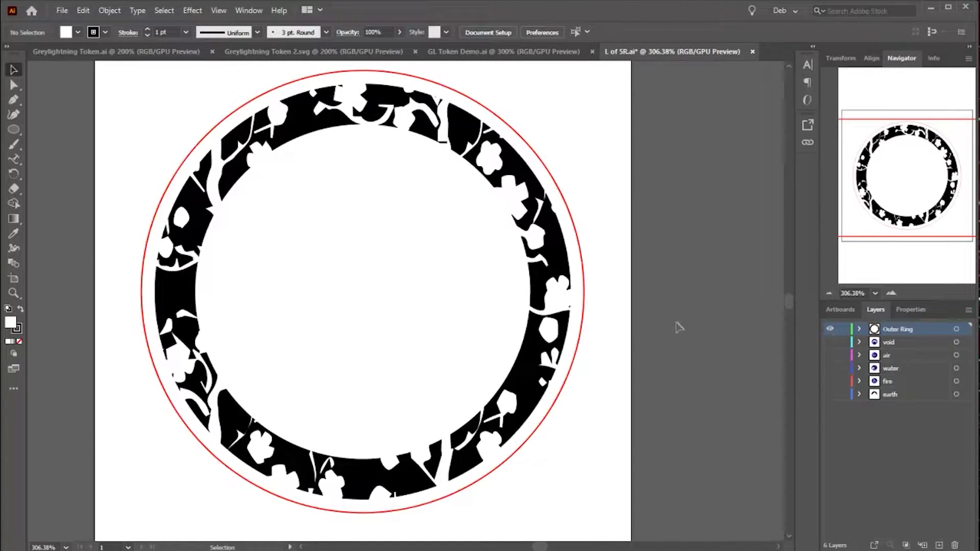
- Select all the Outer Ring artwork except the red circle and return to GL Token Demo.ai
key("v")
key("ctrl+a")
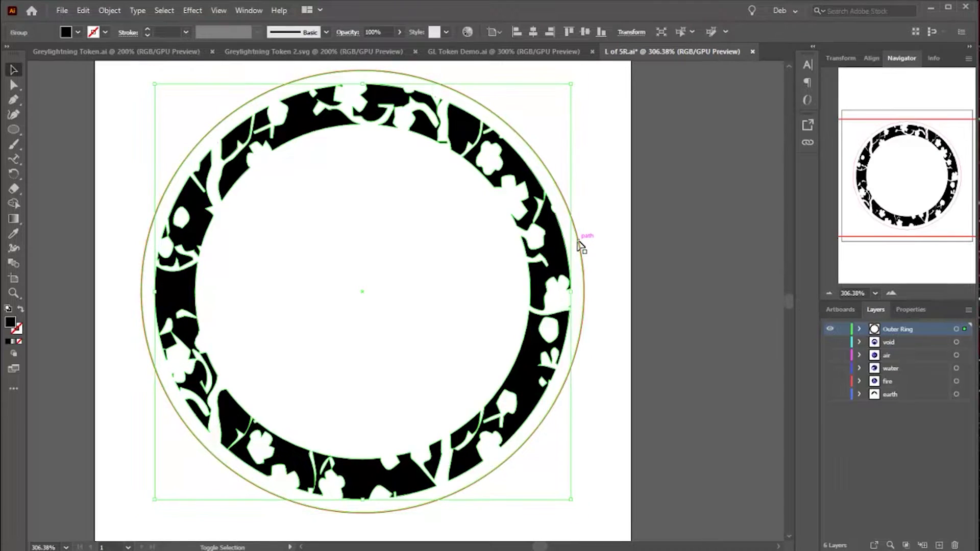
left_click(580, 247, "shift")
left_click(519, 50)
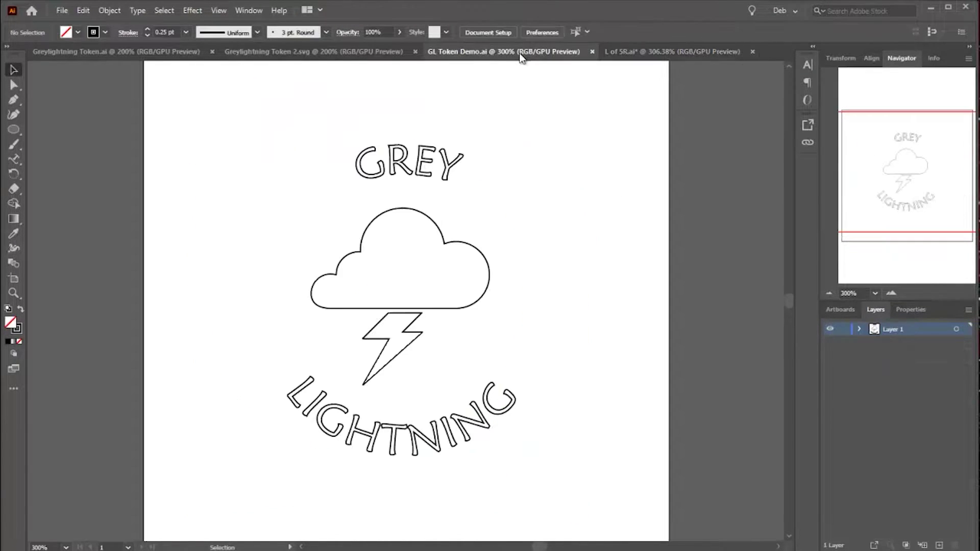
- Paste the patterned ring, enlarge it around the lettering and nudge it right and down
key("ctrl+v")
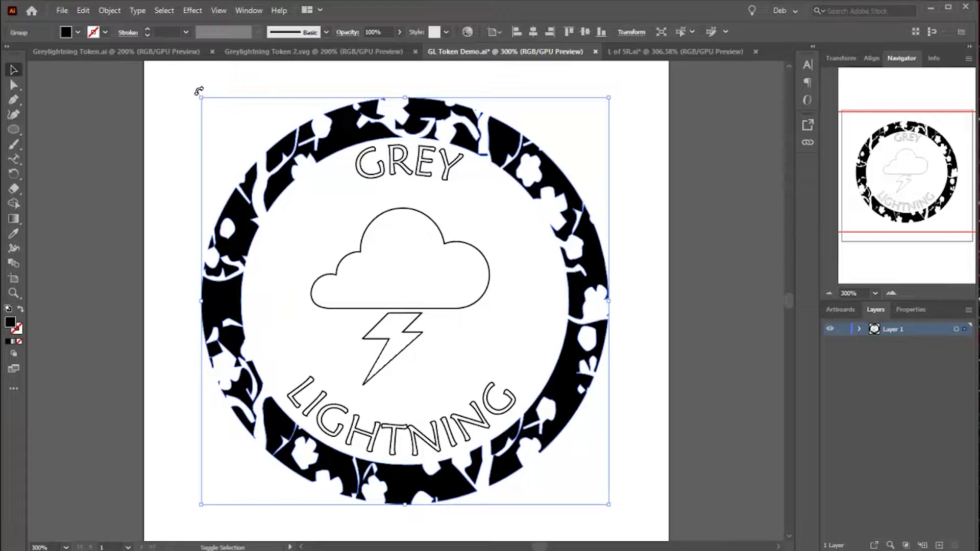
left_click_drag(201, 97, 175, 71)
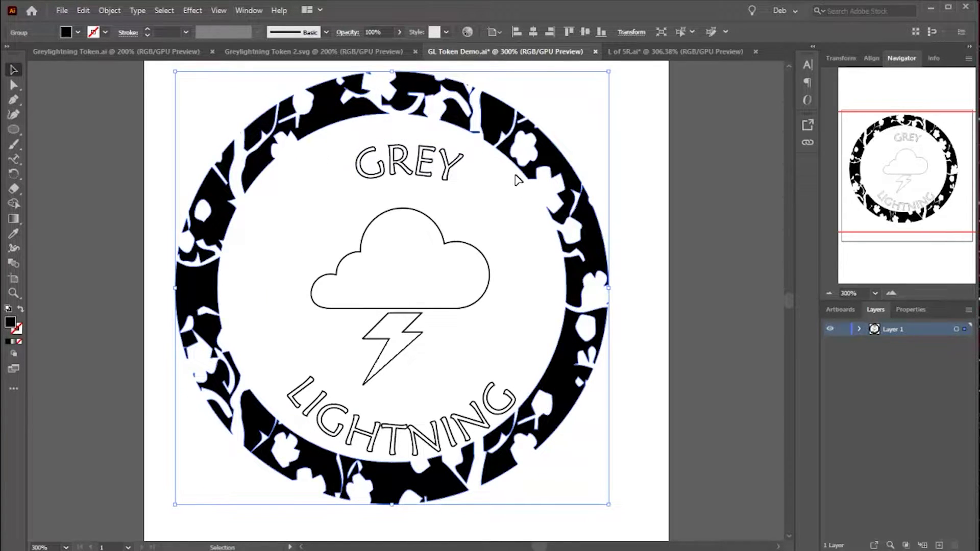
key("Right")
key("Down")
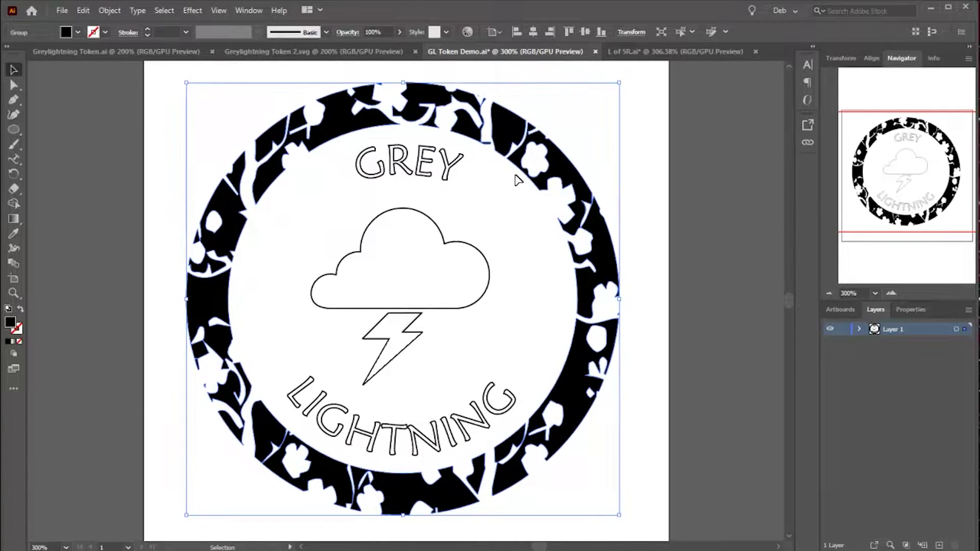
- Give the ring no fill and a black 0.25 pt outline
left_click(77, 33)
left_click(9, 53)
left_click(66, 32)
left_click(35, 52)
left_click(186, 32)
left_click(205, 46)
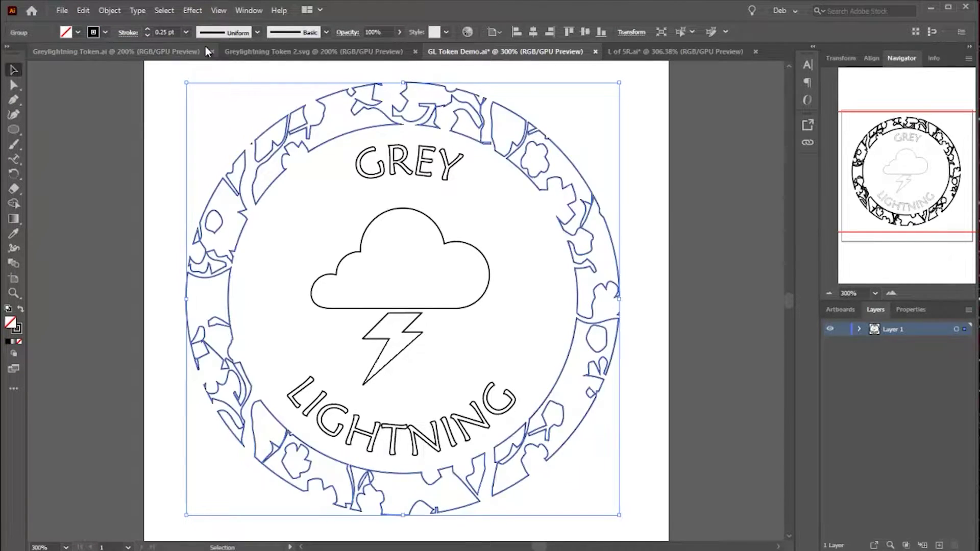
left_click(148, 107)
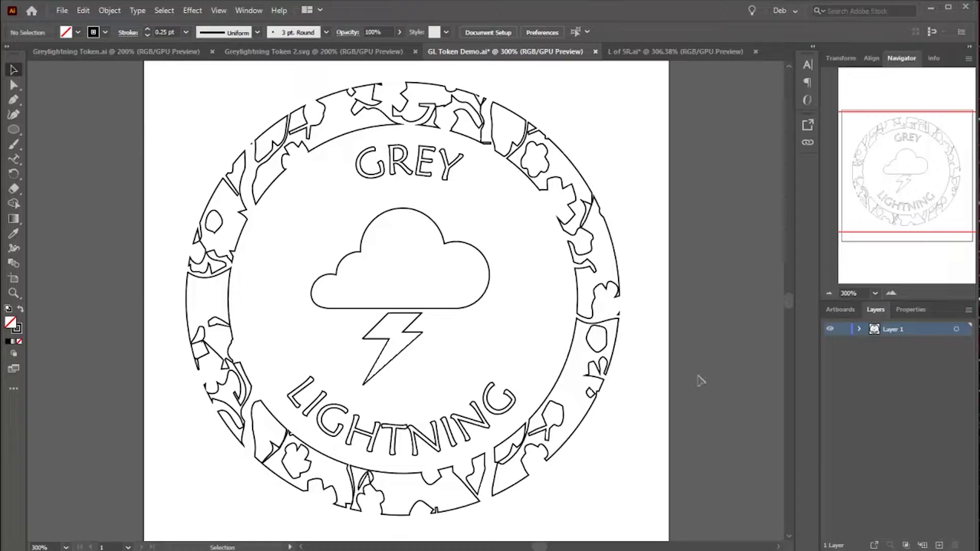
- Combine all the token artwork into one compound path
key("ctrl+a")
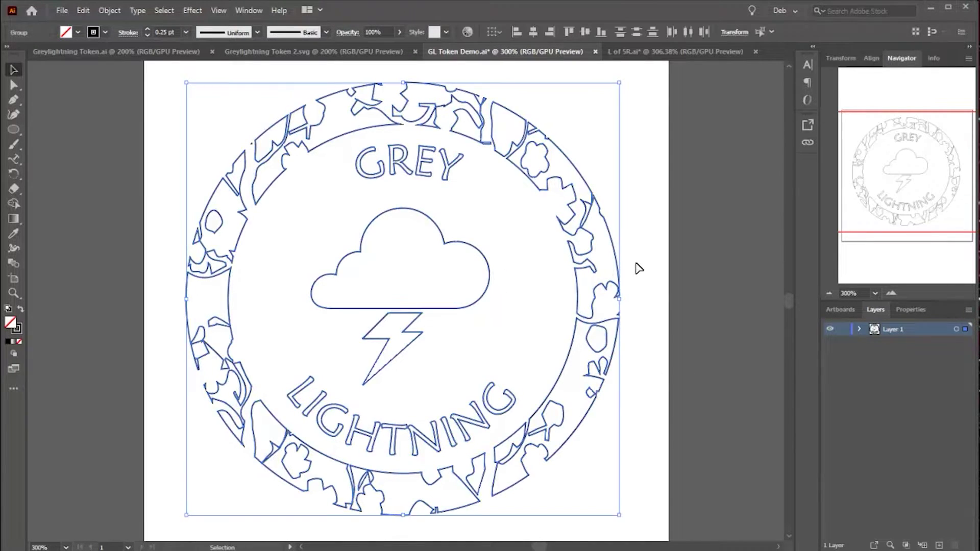
left_click(110, 10)
mouse_move(186, 448)
left_click(296, 447)
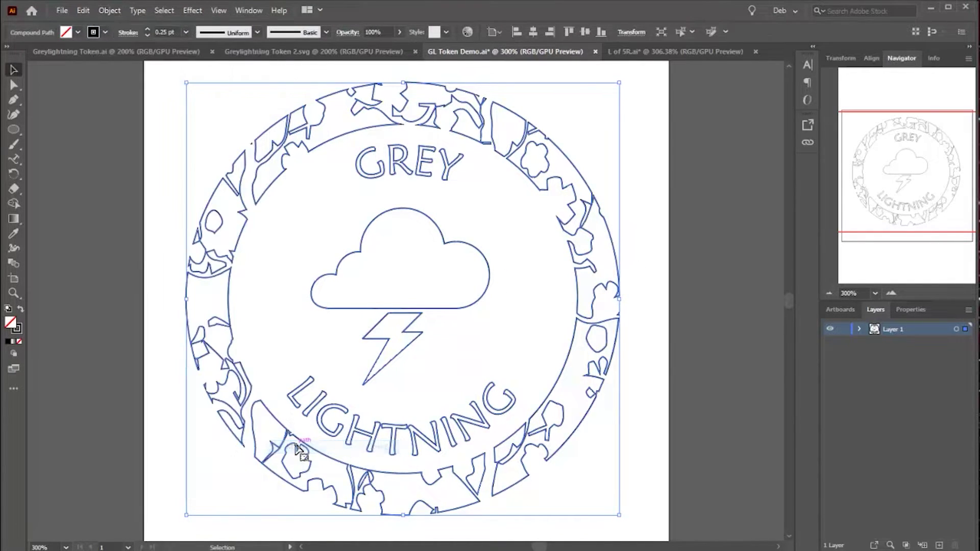
- Save the token as GL Token Demo in SVG format, accepting the default SVG options
left_click(61, 10)
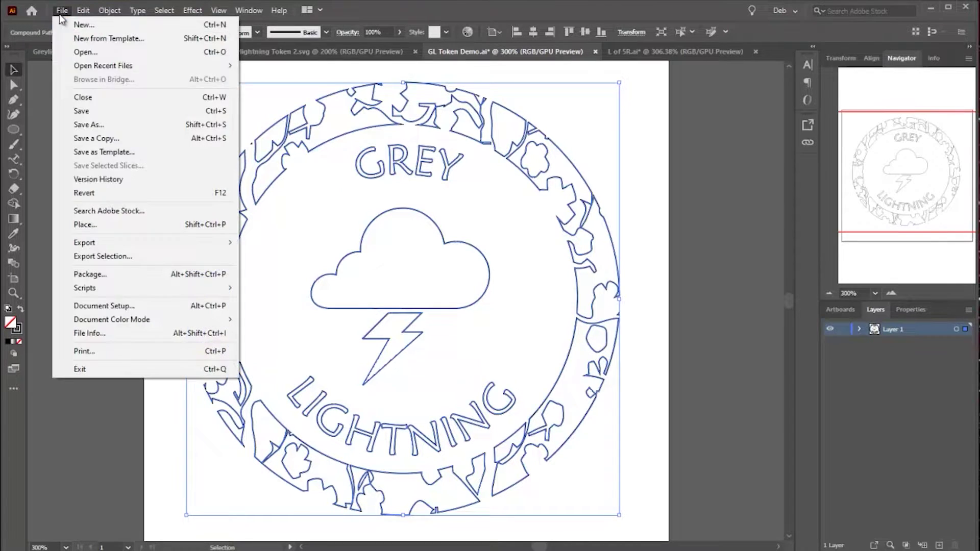
left_click(90, 127)
left_click(207, 250)
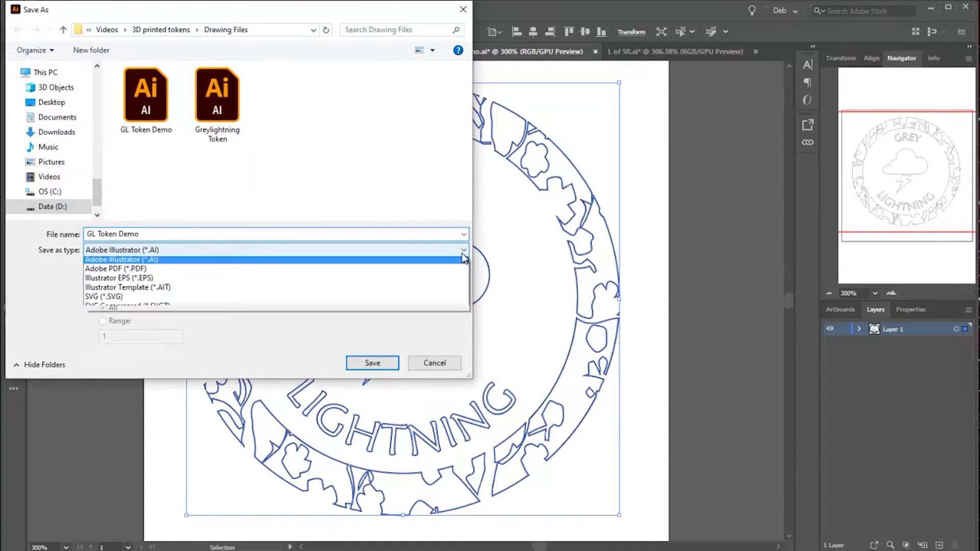
left_click(227, 302)
left_click(373, 364)
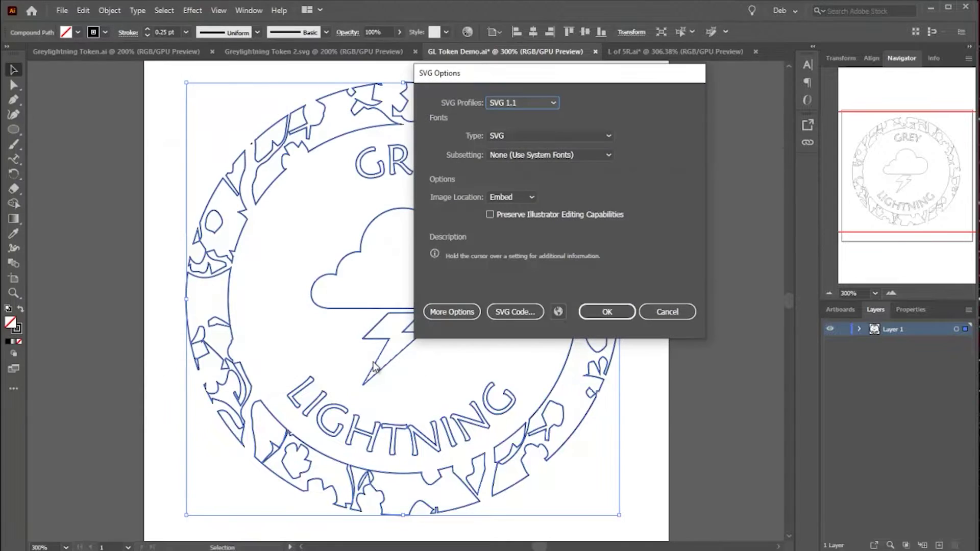
left_click(607, 311)
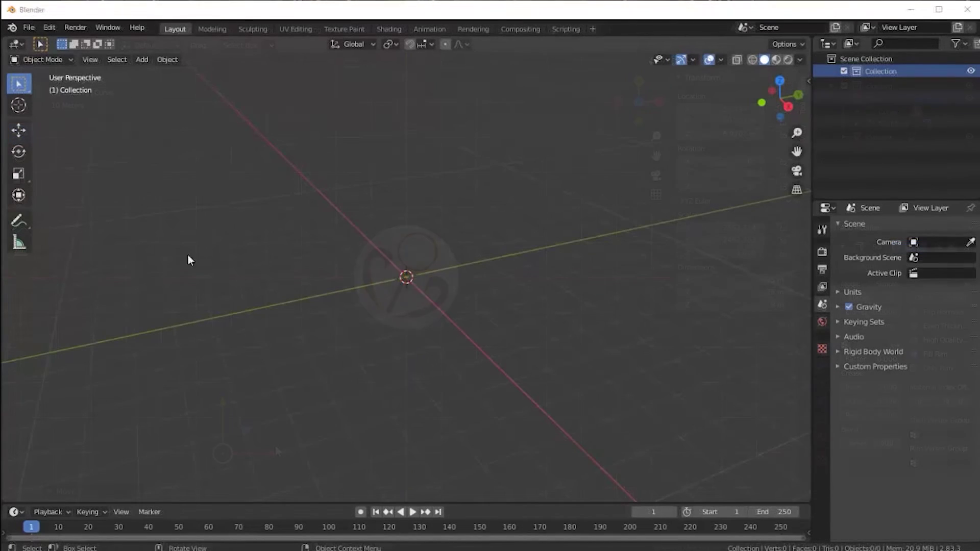
- Import GL Token Demo.svg into Blender and select the Curve.002 object
left_click(29, 28)
mouse_move(47, 195)
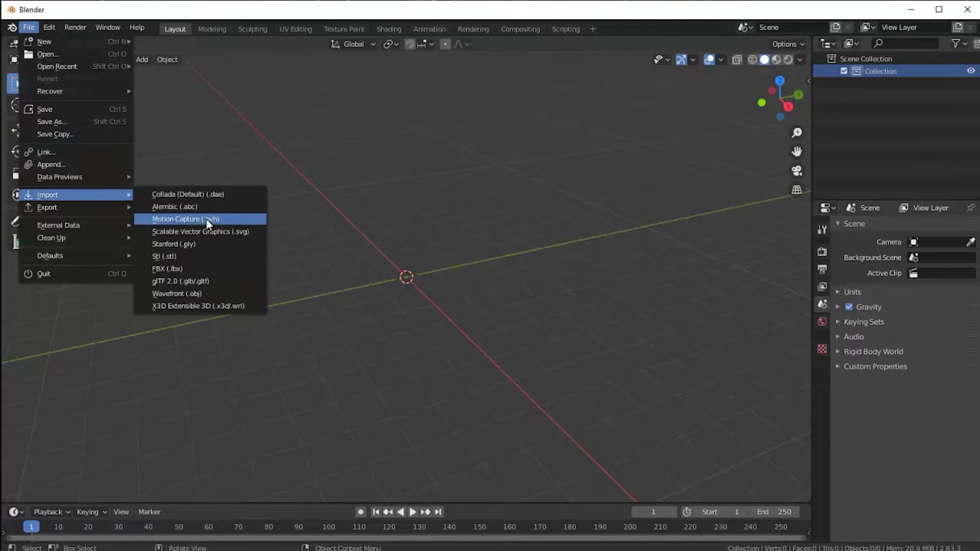
left_click(204, 223)
left_click(378, 180)
left_click(672, 480)
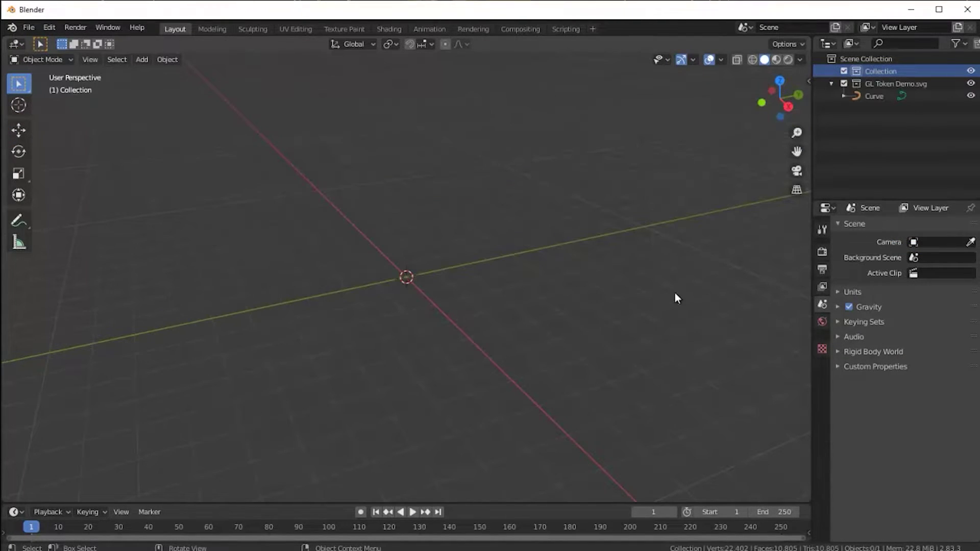
left_click(845, 96)
left_click(891, 109)
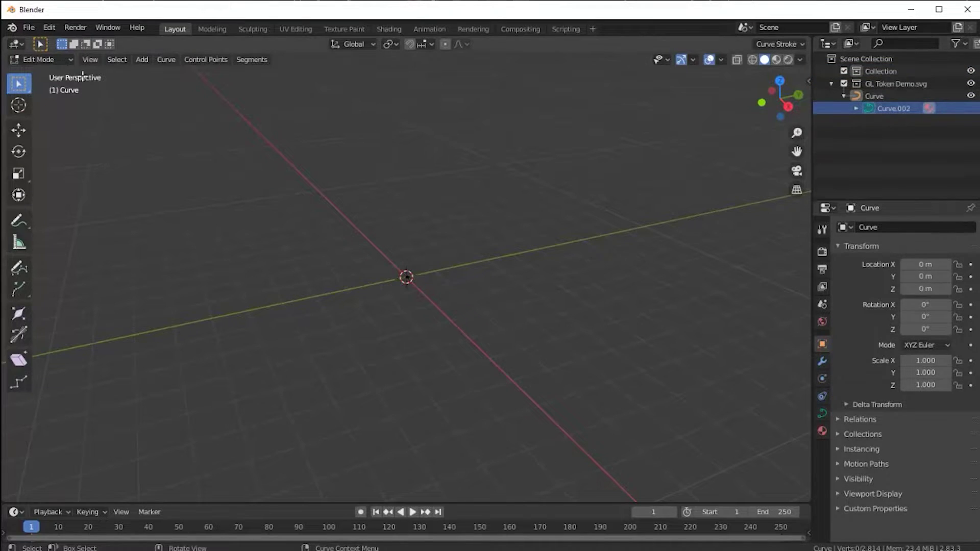
- In Object Mode, set the curve's X and Y dimensions to 30 m
left_click(41, 59)
left_click(38, 72)
key("n")
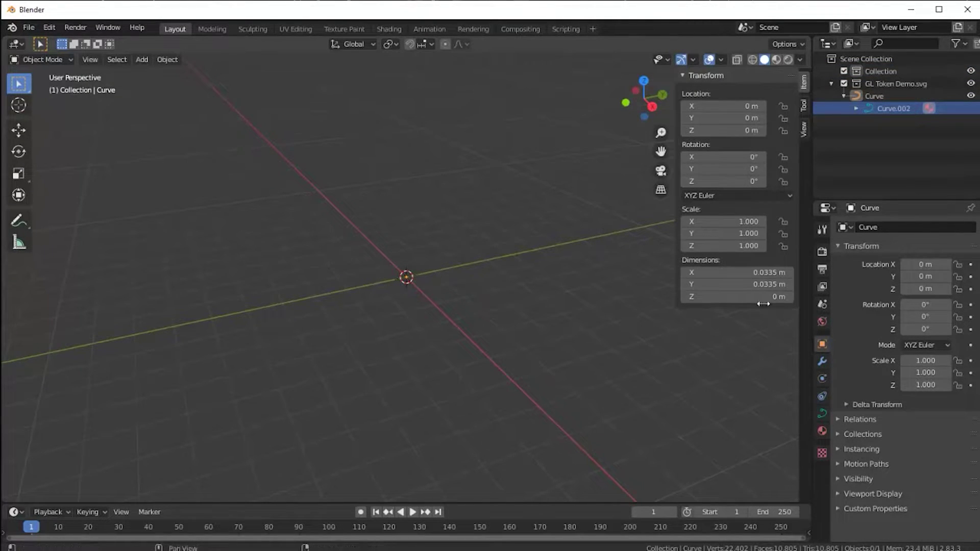
left_click(769, 274)
type("30")
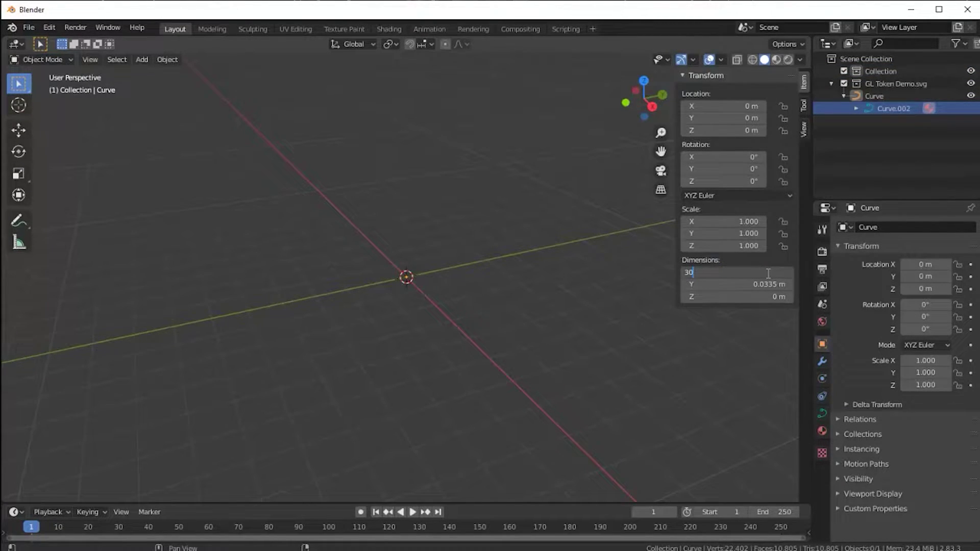
key("Return")
left_click(765, 285)
type("30")
key("Return")
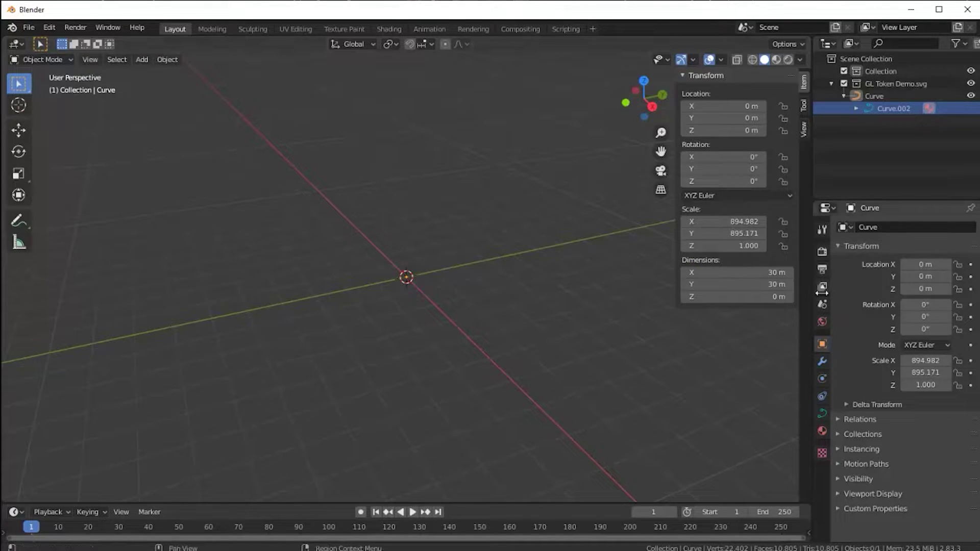
left_click(904, 109)
- Add a Solidify modifier to the token curve with a thickness of 2 m
left_click(822, 361)
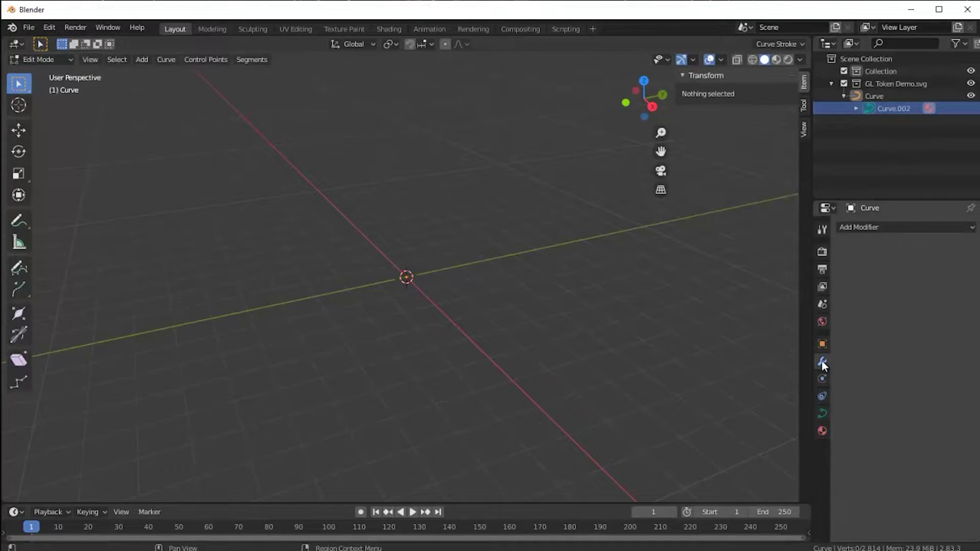
left_click(969, 228)
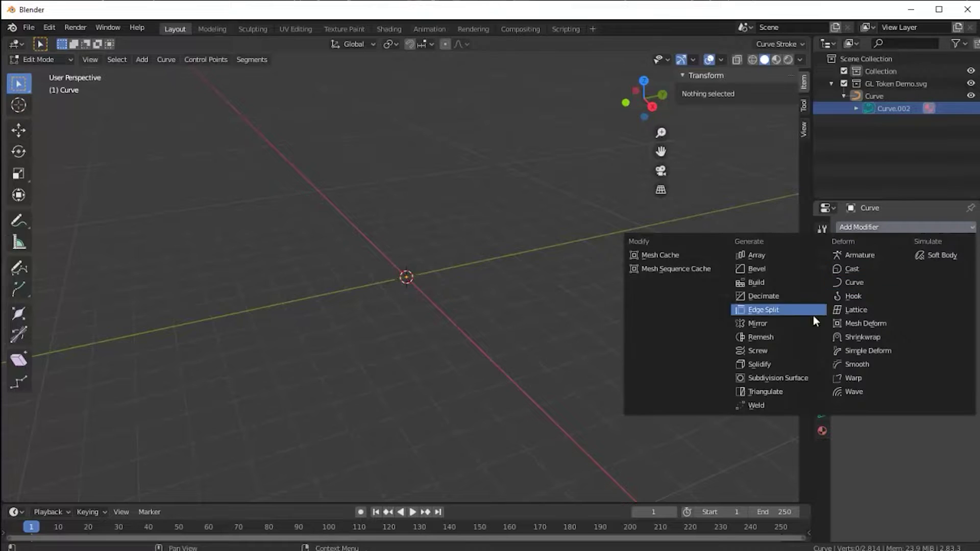
left_click(789, 363)
left_click(871, 295)
type("2")
key("Return")
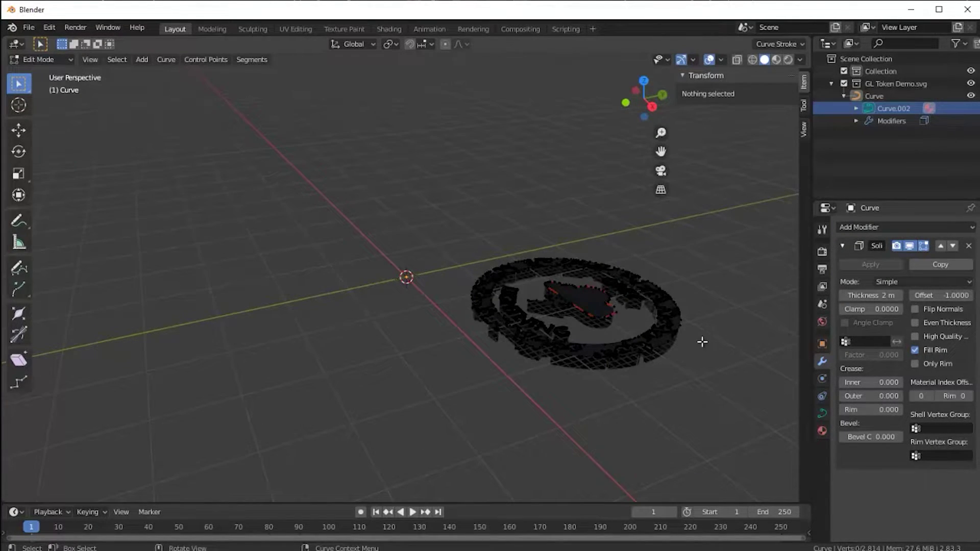
- Orbit, zoom and pan around the solidified slab to inspect the lightning bolt
left_click_drag(645, 97, 728, 260)
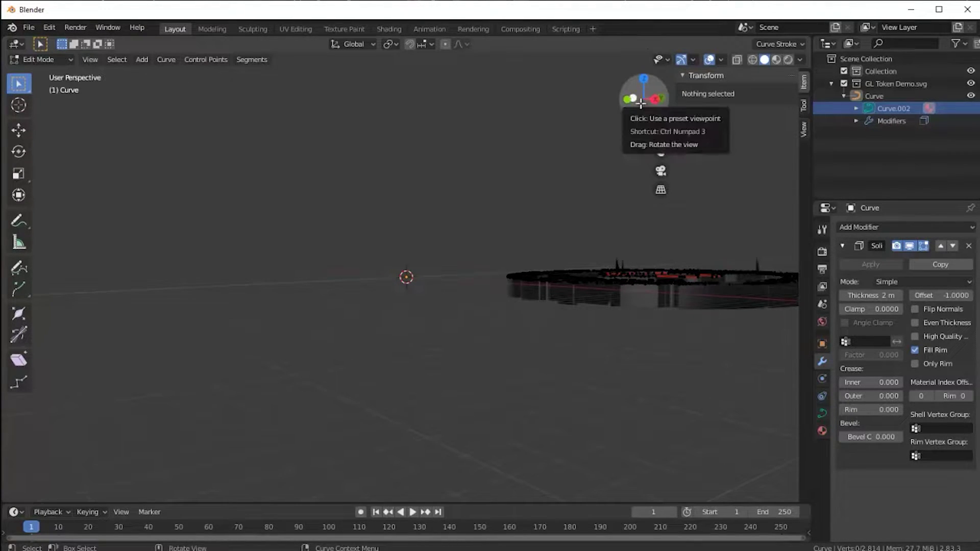
left_click_drag(642, 102, 621, 144)
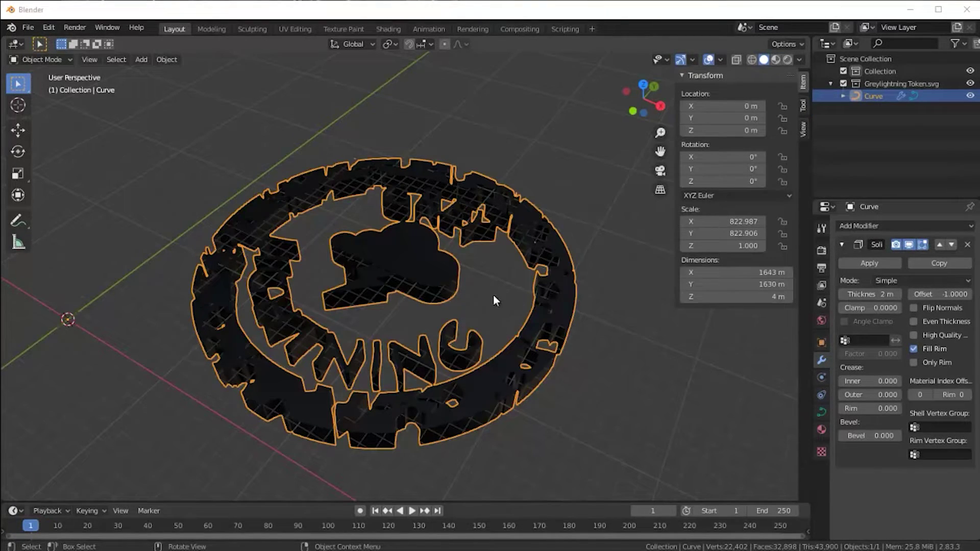
left_click_drag(644, 92, 654, 116)
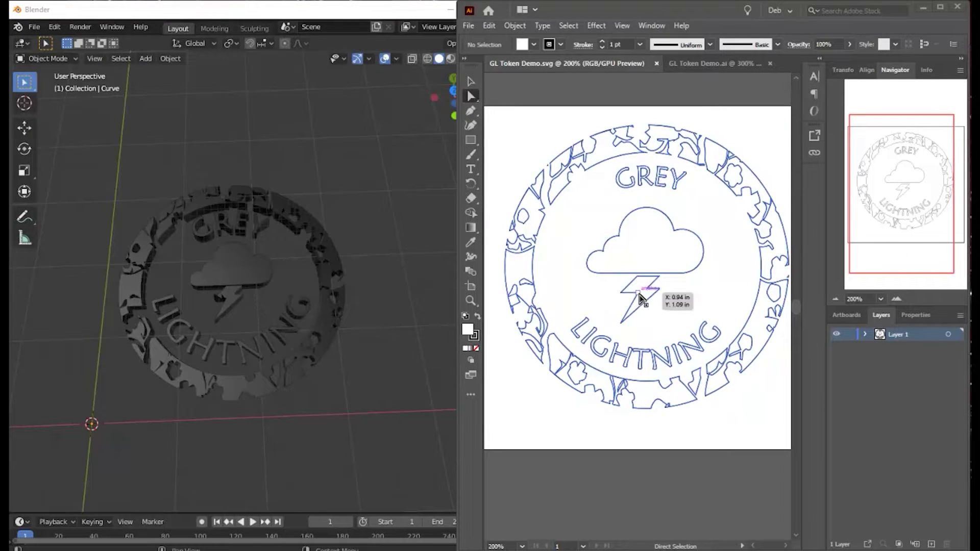
left_click(896, 299)
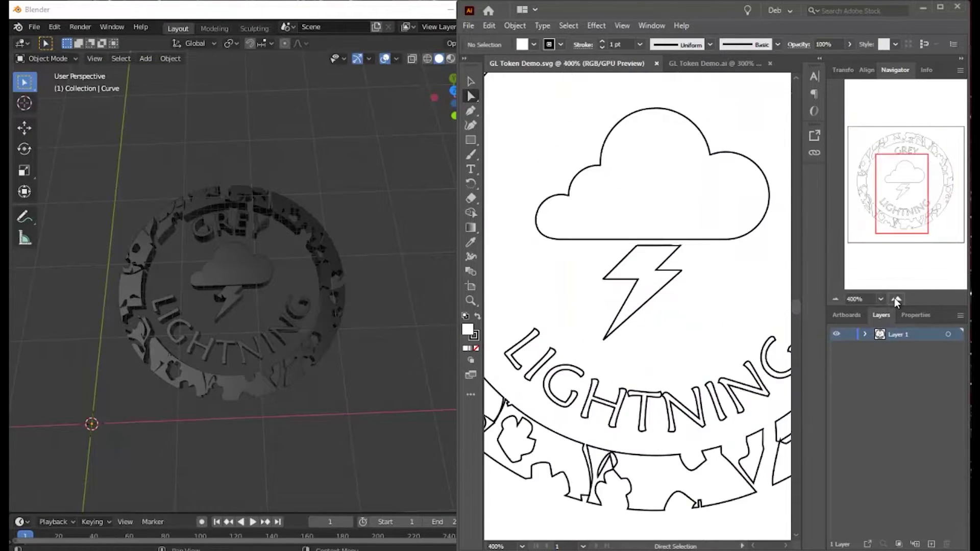
left_click_drag(887, 210, 896, 193)
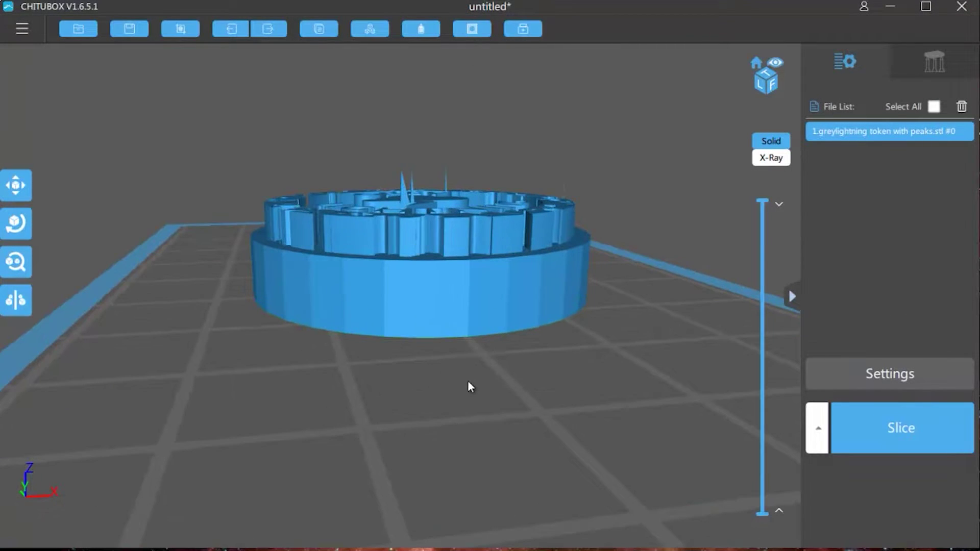
right_click_drag(472, 385, 601, 397)
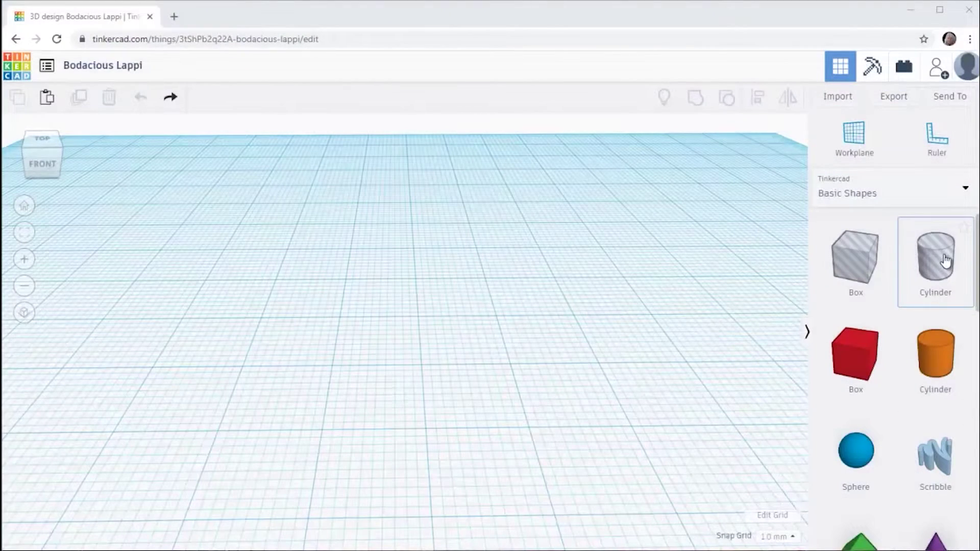
- Place a solid cylinder on the workplane and view it from above
left_click_drag(945, 260, 413, 360)
left_click(687, 178)
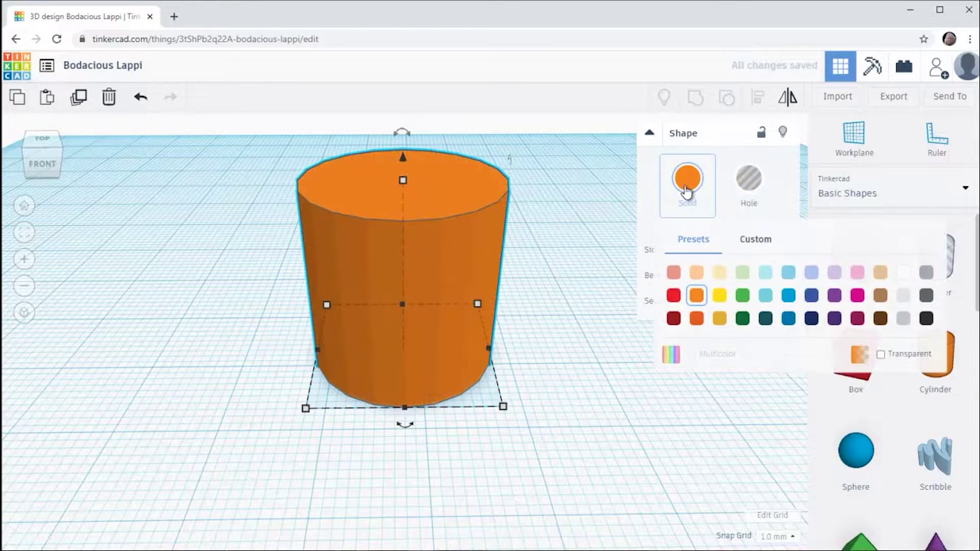
left_click(41, 140)
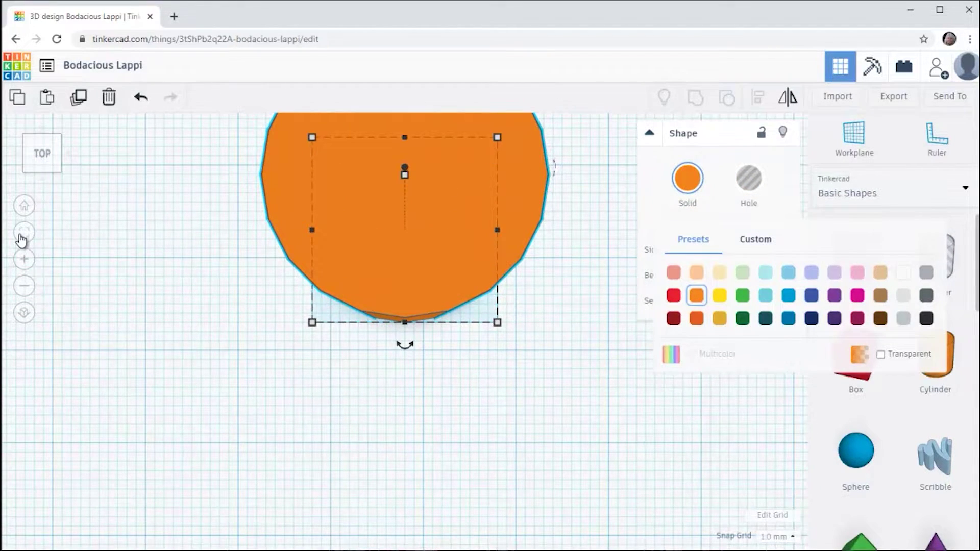
left_click(23, 235)
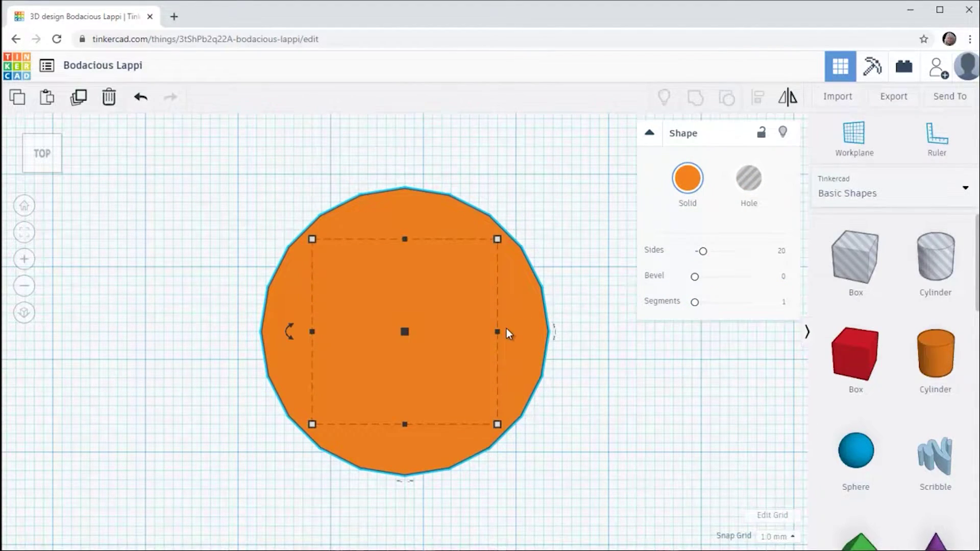
- Set the cylinder's footprint to 30 × 30 mm
left_click(650, 134)
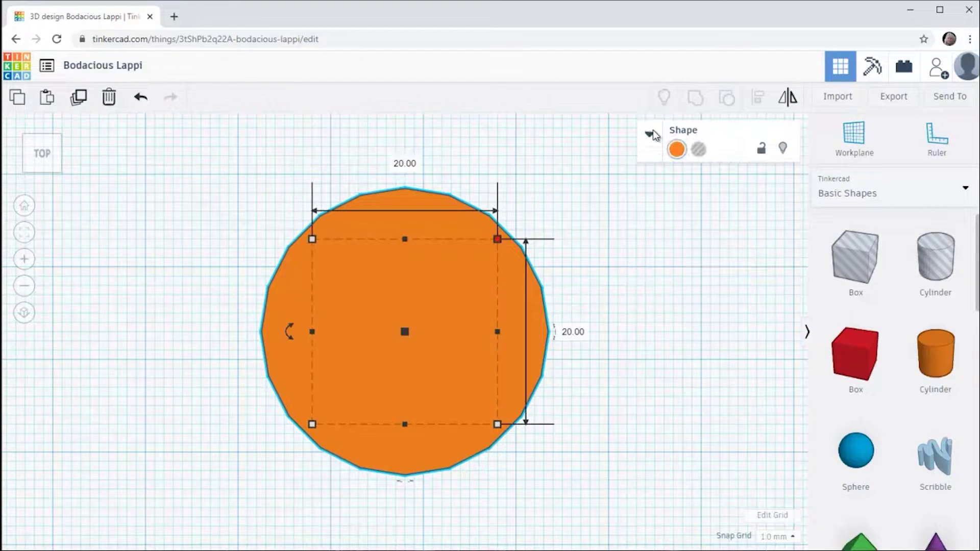
left_click(408, 162)
type("30")
key("Return")
left_click(672, 329)
type("30")
key("Return")
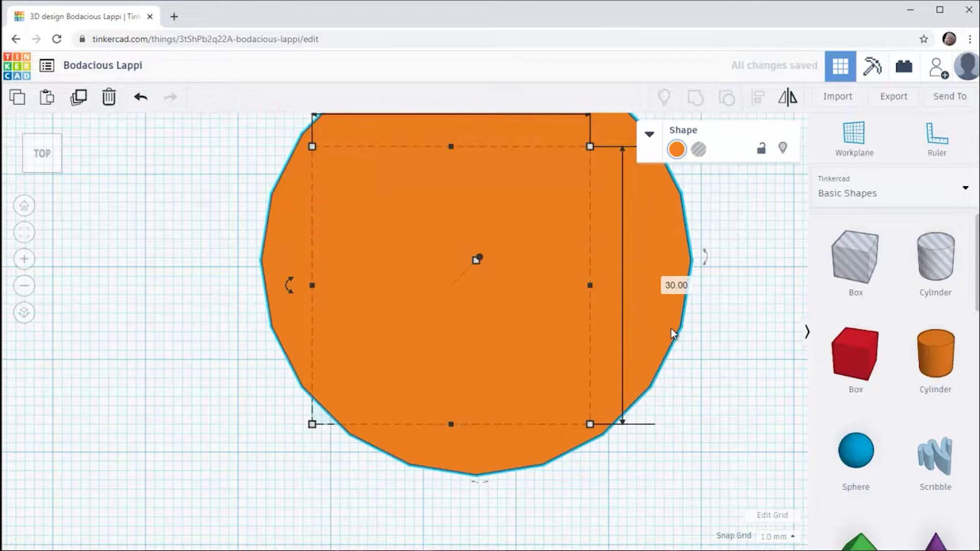
left_click(24, 233)
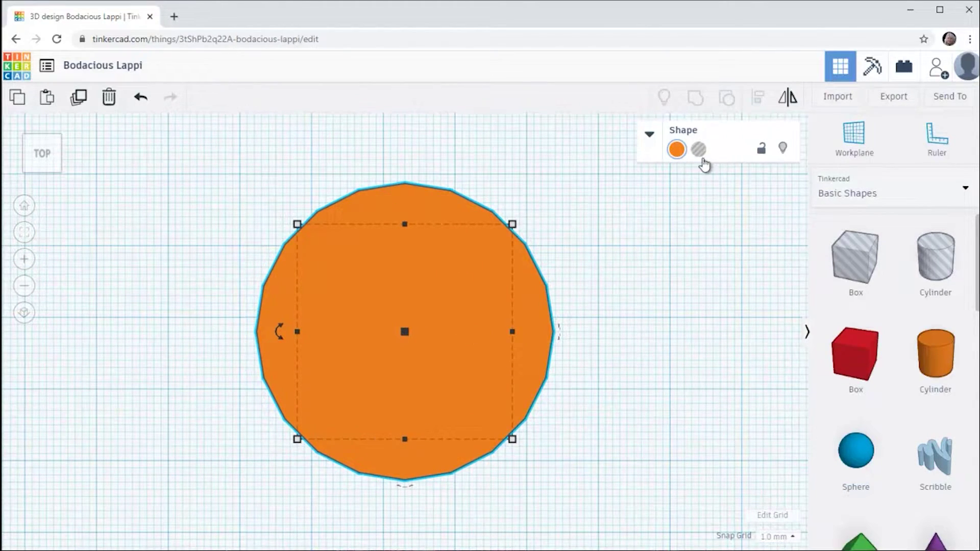
- Give the cylinder 50 sides and make it solid grey
left_click(677, 149)
left_click(699, 150)
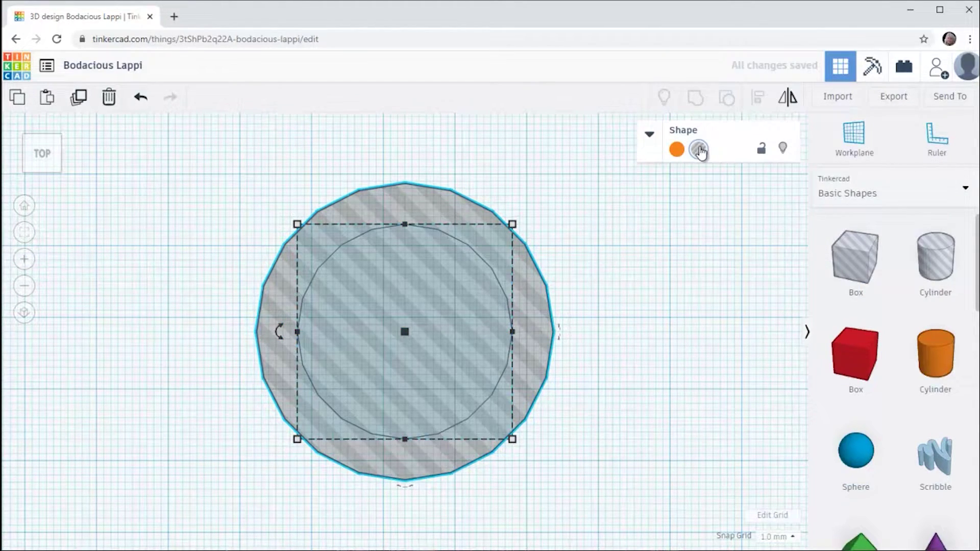
left_click(650, 136)
left_click(783, 252)
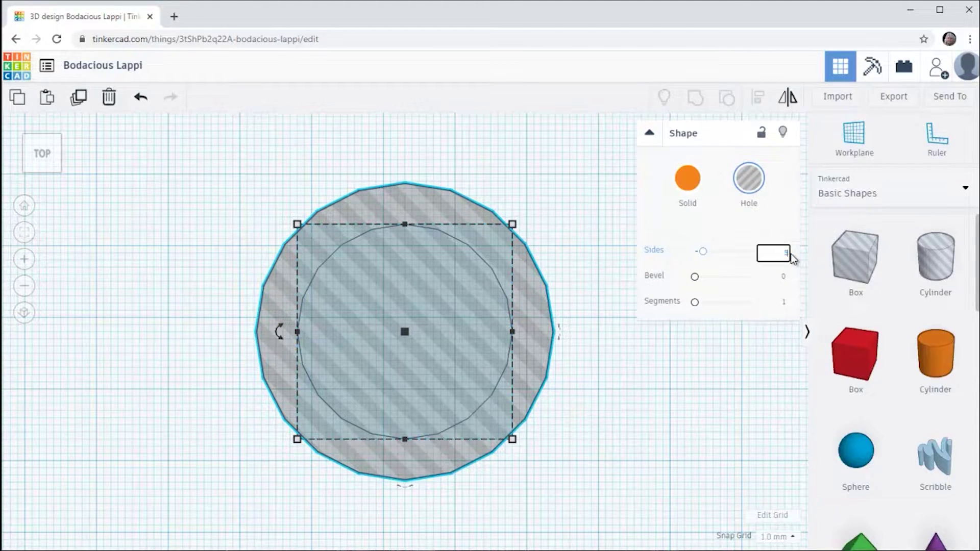
type("50")
key("Return")
left_click(686, 182)
left_click(906, 319)
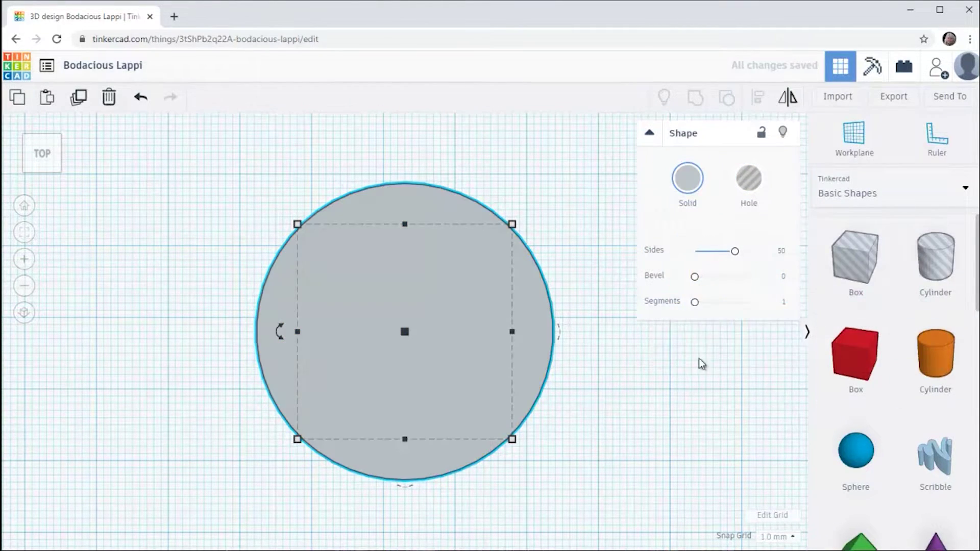
- Flatten the cylinder to a height of 6 mm
right_click_drag(702, 363, 676, 281)
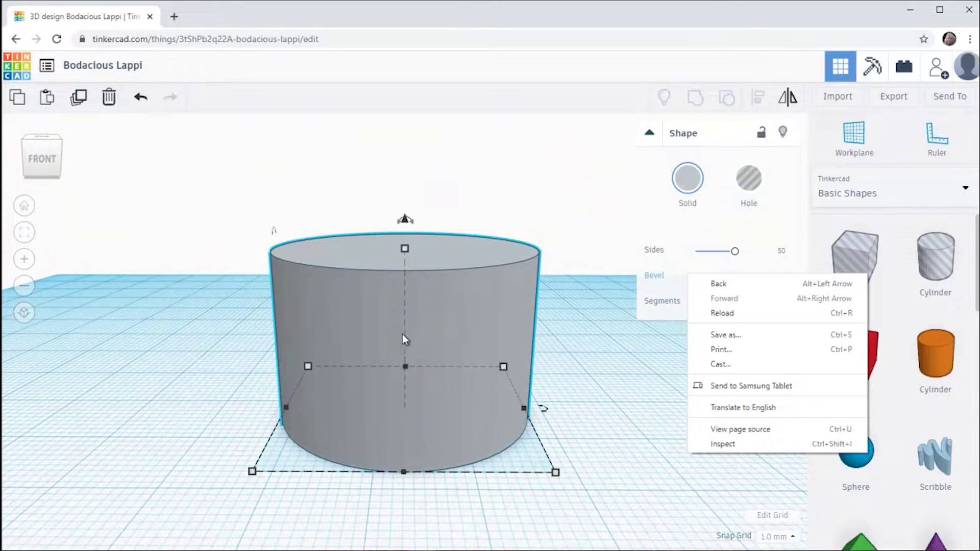
left_click(404, 261)
left_click(405, 249)
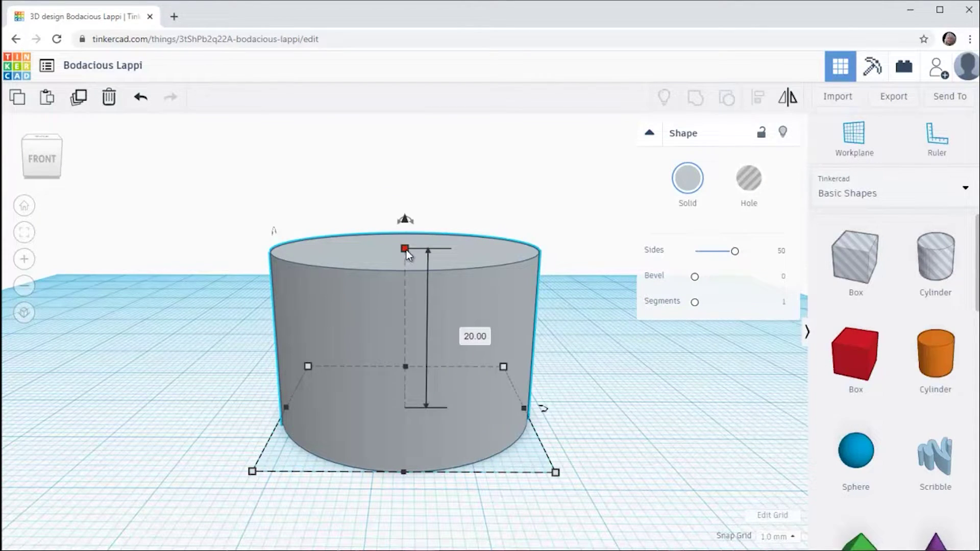
type("6")
key("Return")
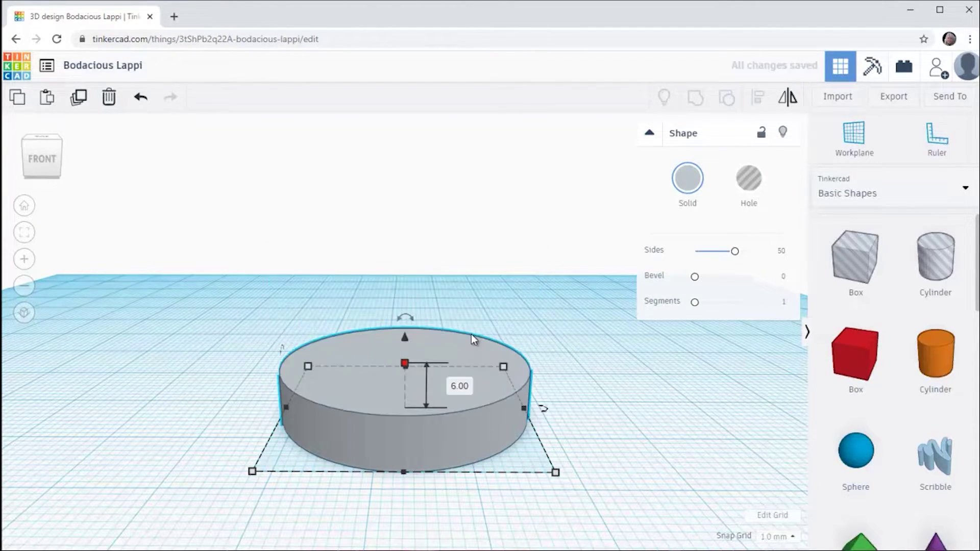
right_click_drag(593, 418, 592, 449)
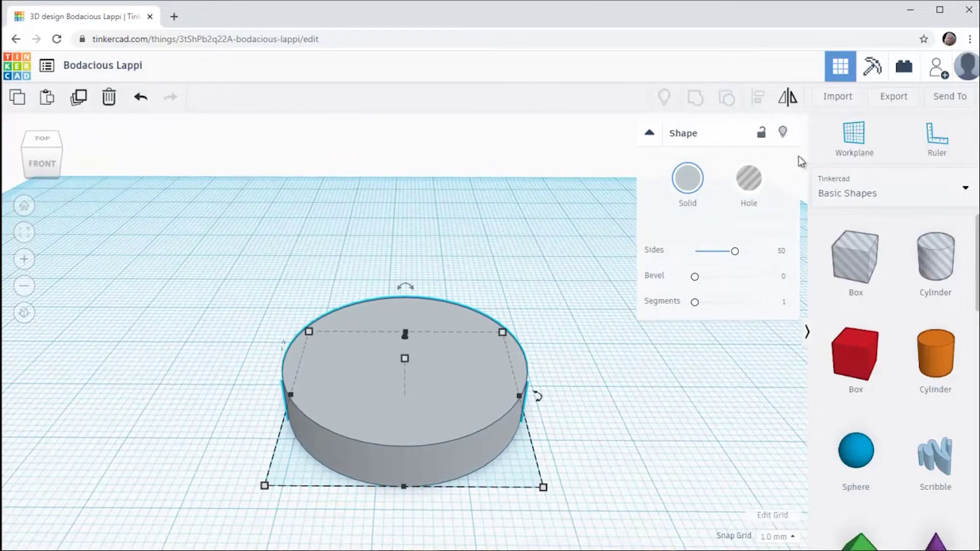
left_click(837, 96)
- Import Greylightning Token.svg, centred on the artwork
left_click(512, 312)
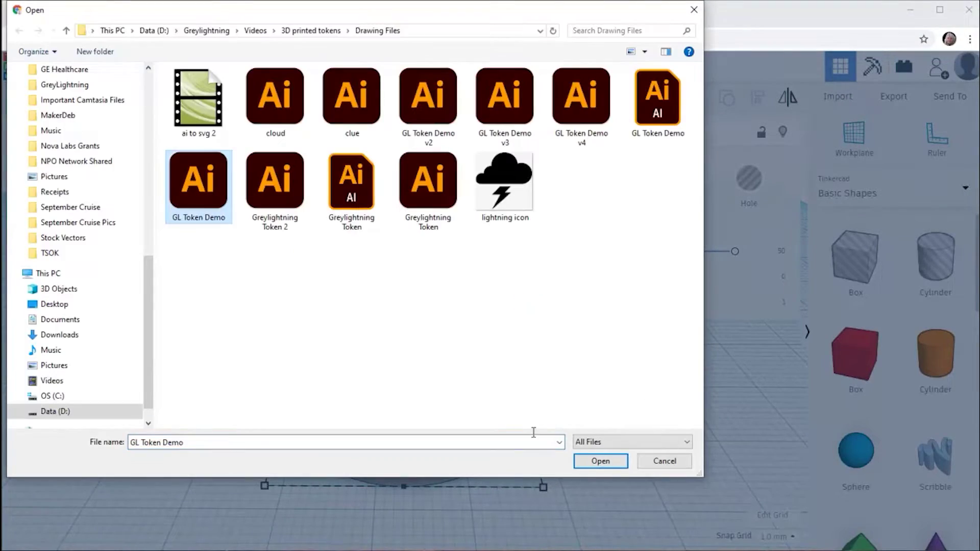
left_click(351, 184)
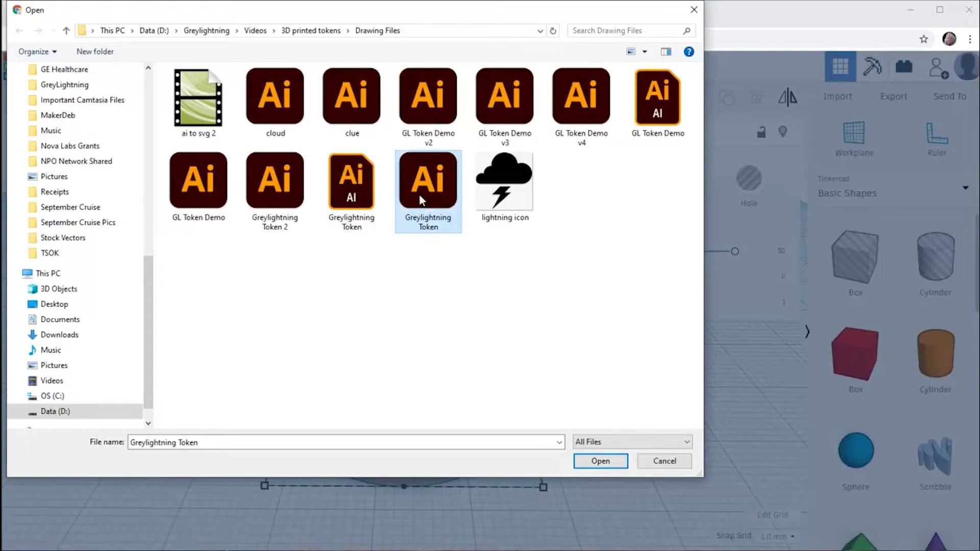
left_click(600, 460)
left_click(457, 287)
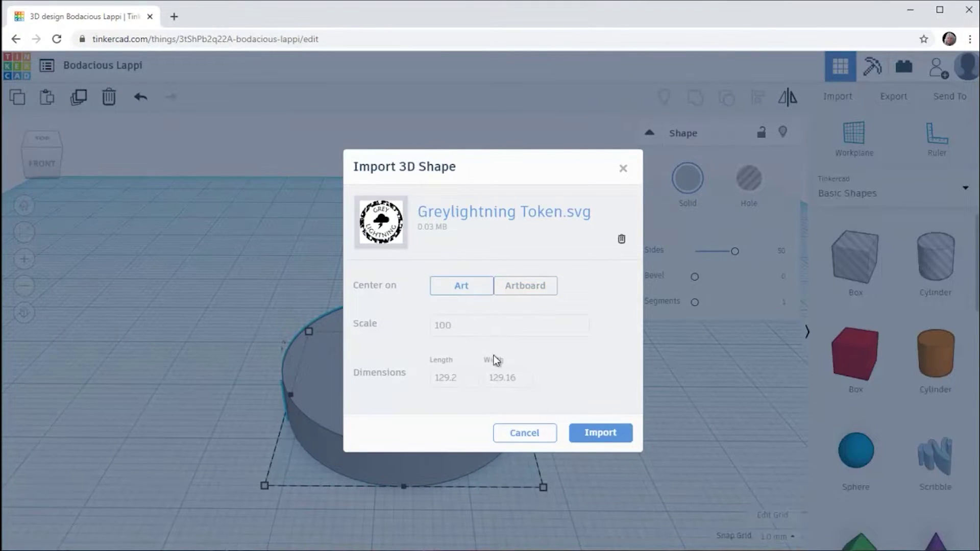
left_click(590, 435)
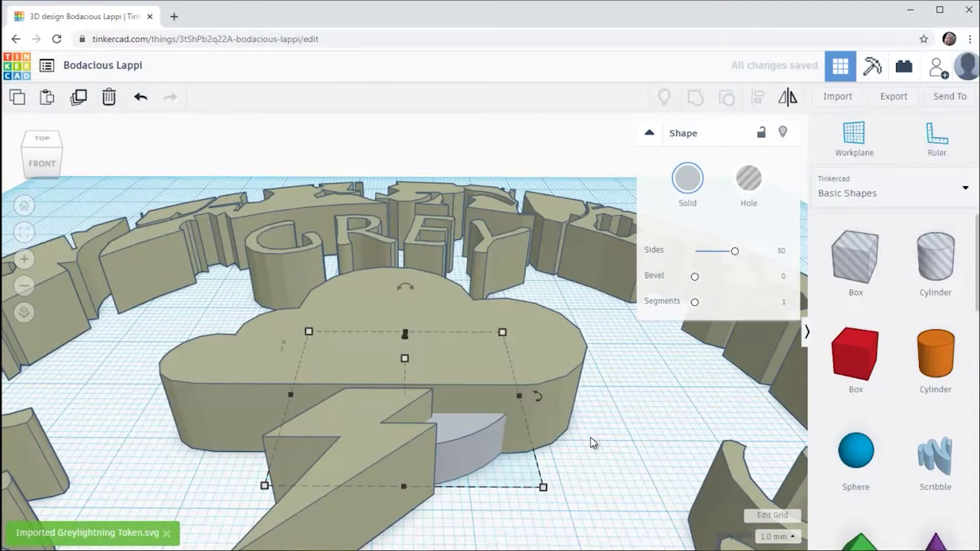
left_click(24, 232)
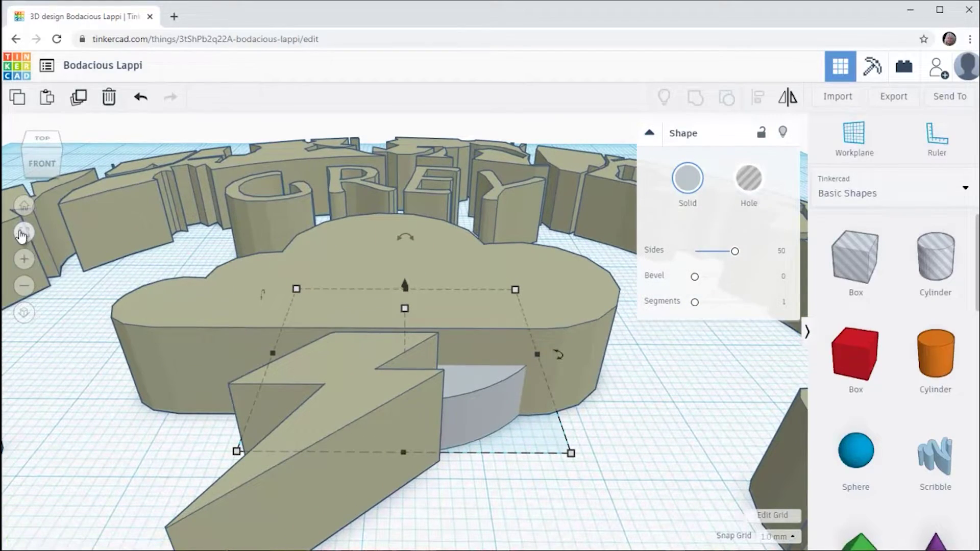
- Scale the imported token artwork to 28 × 28 mm
left_click(120, 202)
left_click(24, 232)
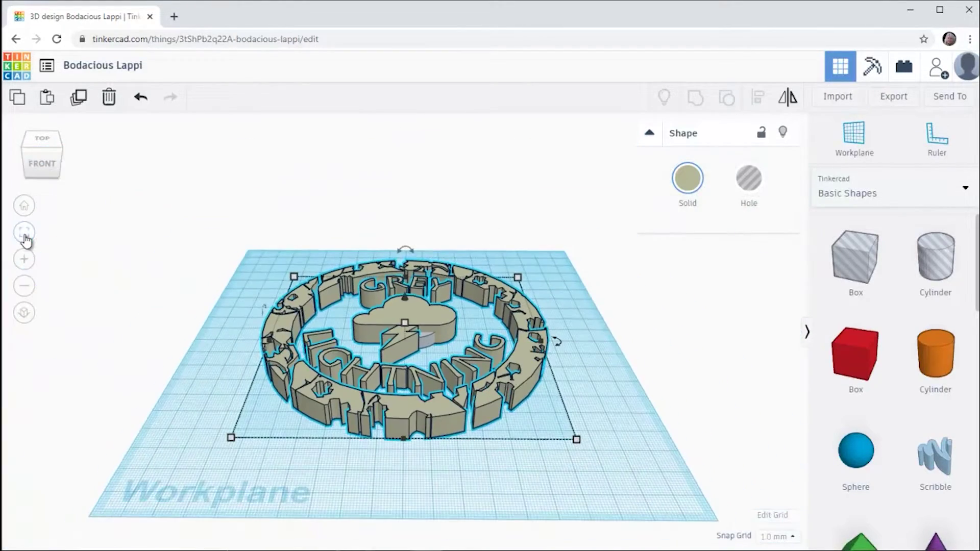
left_click(41, 140)
mouse_move(539, 197)
left_click(615, 332)
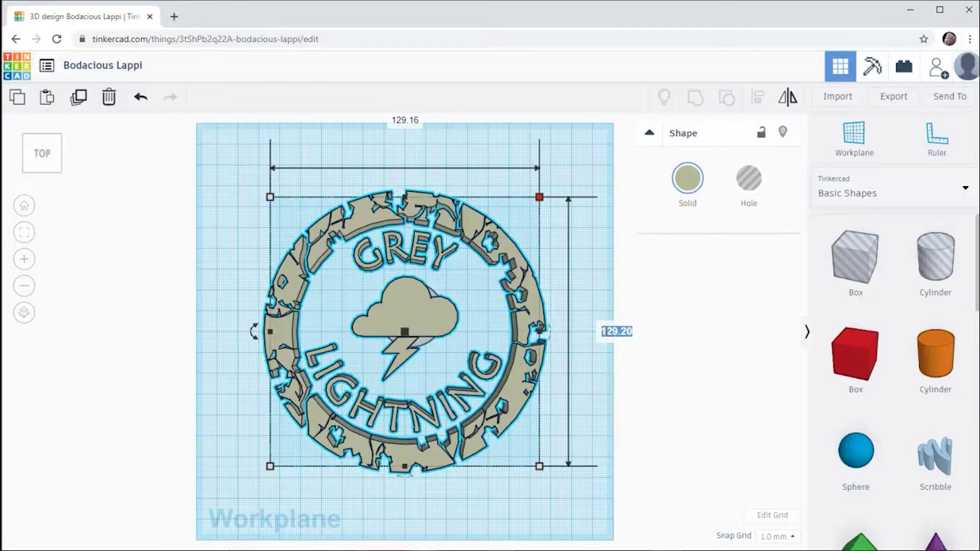
type("28")
key("Tab")
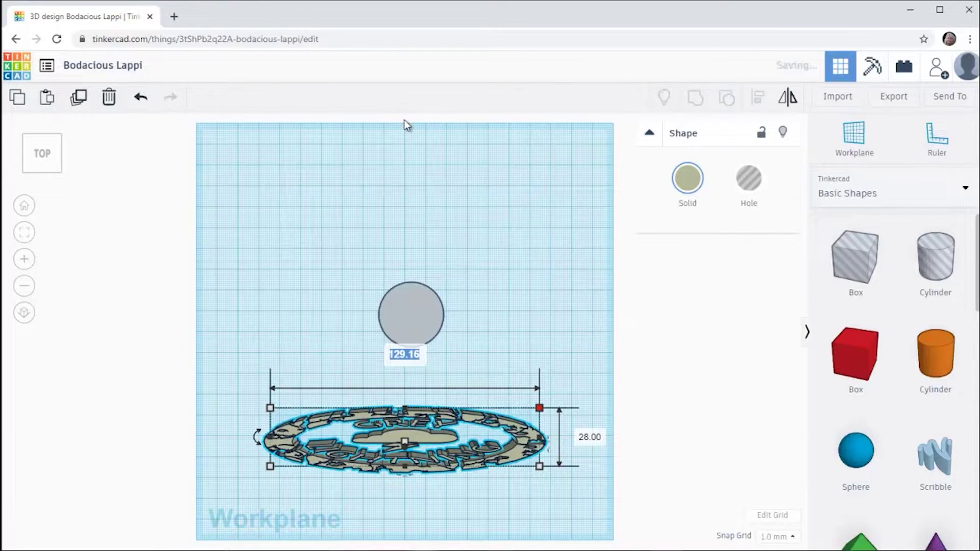
type("28")
key("Return")
- Align the token artwork and the 30 mm grey disc on their horizontal and vertical centres
left_click_drag(229, 225, 477, 468)
left_click(758, 102)
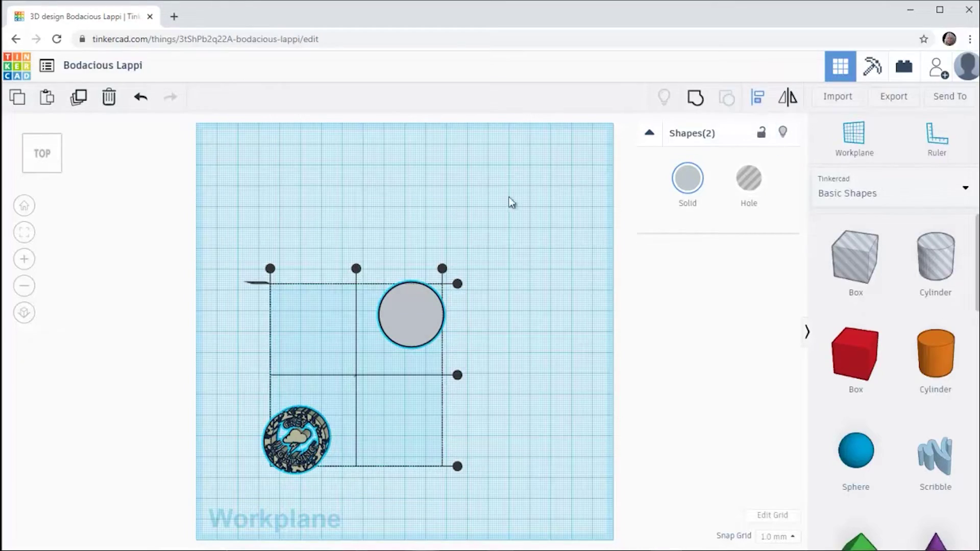
left_click(357, 269)
left_click(403, 376)
left_click(24, 232)
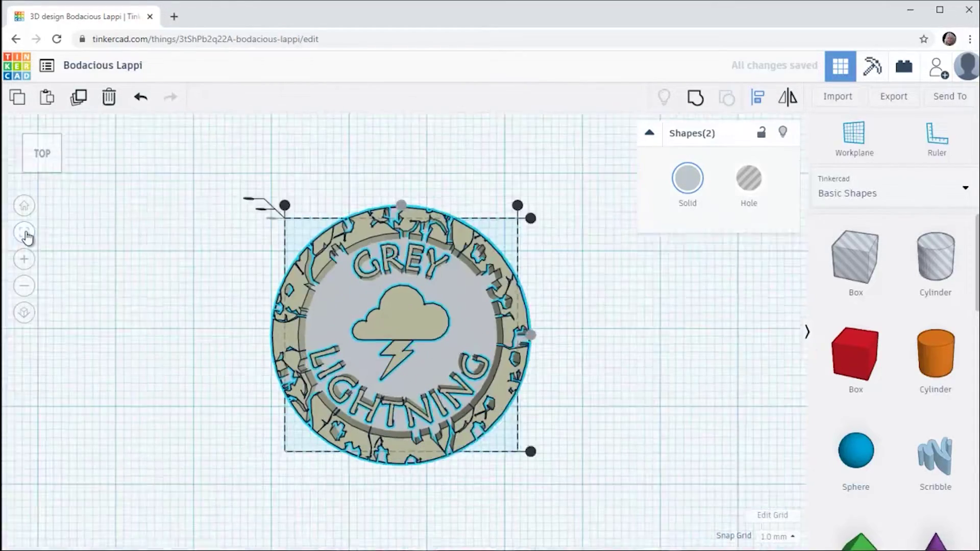
right_click_drag(262, 470, 596, 341)
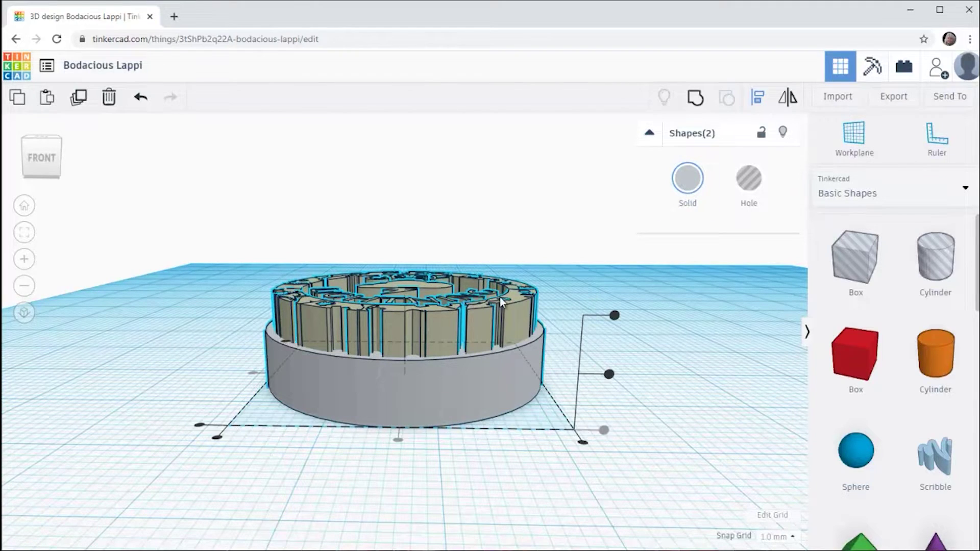
- Colour the token artwork orange and raise its height to 5 mm
left_click(480, 333)
left_click(688, 178)
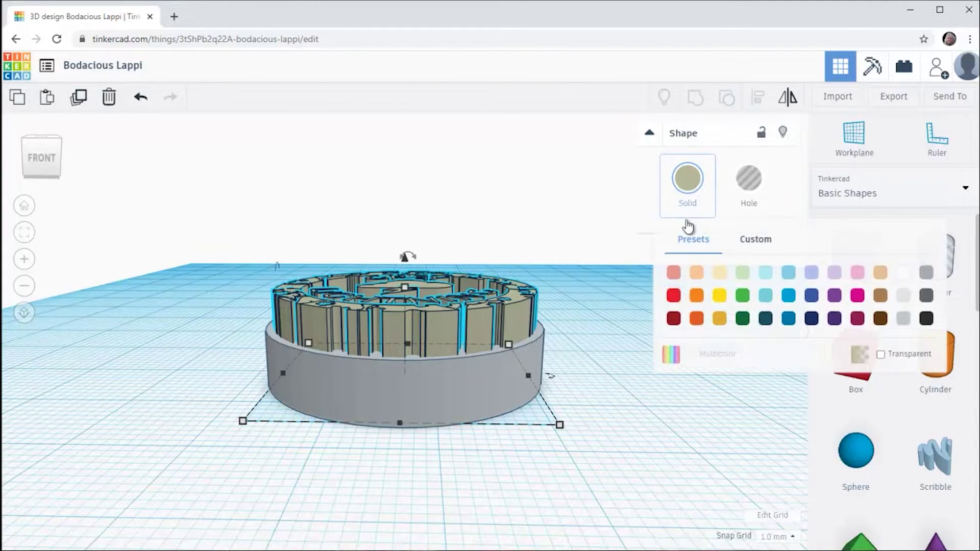
left_click(689, 298)
mouse_move(405, 287)
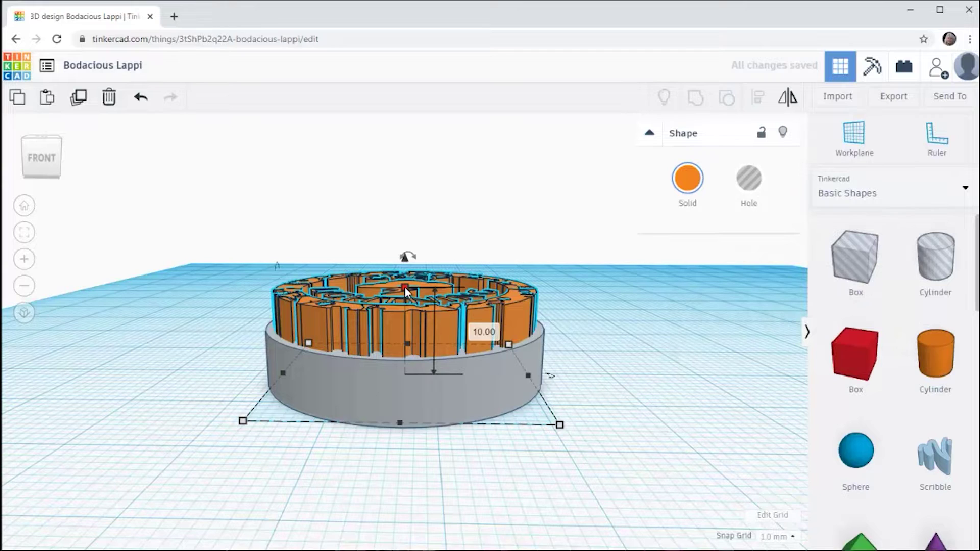
left_click(483, 331)
key("Return")
scroll(601, 414, "down", 1)
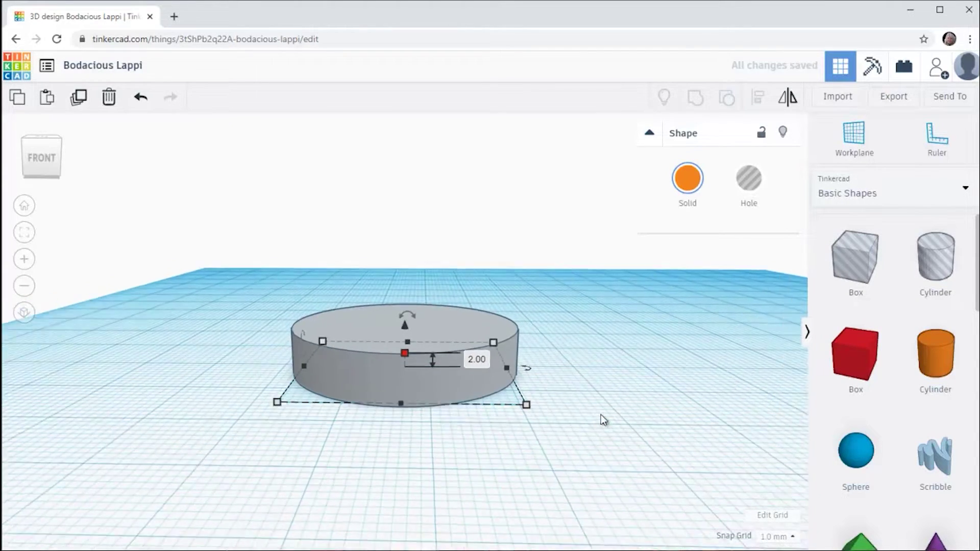
scroll(601, 408, "up", 2)
left_click_drag(404, 336, 411, 288)
right_click_drag(625, 372, 629, 412)
- Group the artwork and the grey disc into a single coin
left_click(629, 411)
left_click(42, 136)
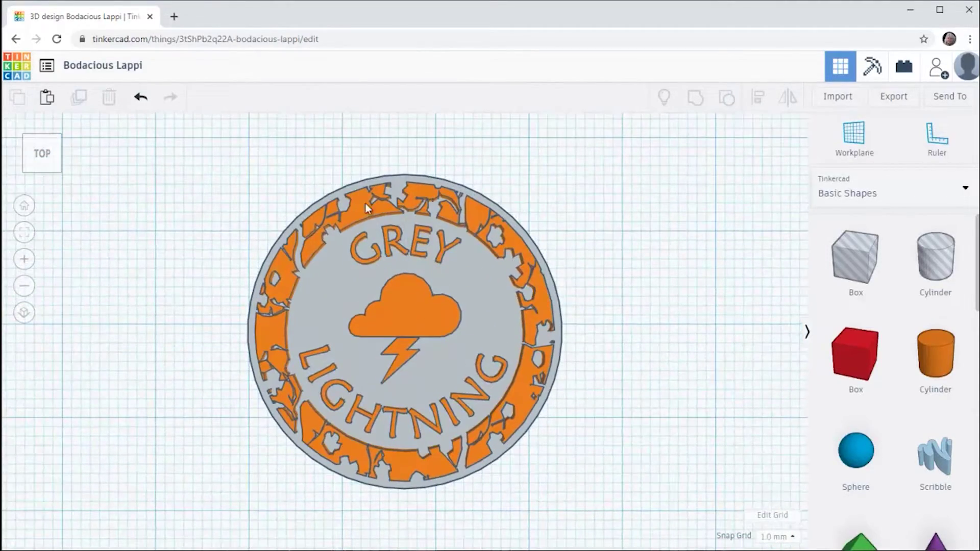
left_click_drag(138, 149, 603, 508)
left_click(695, 97)
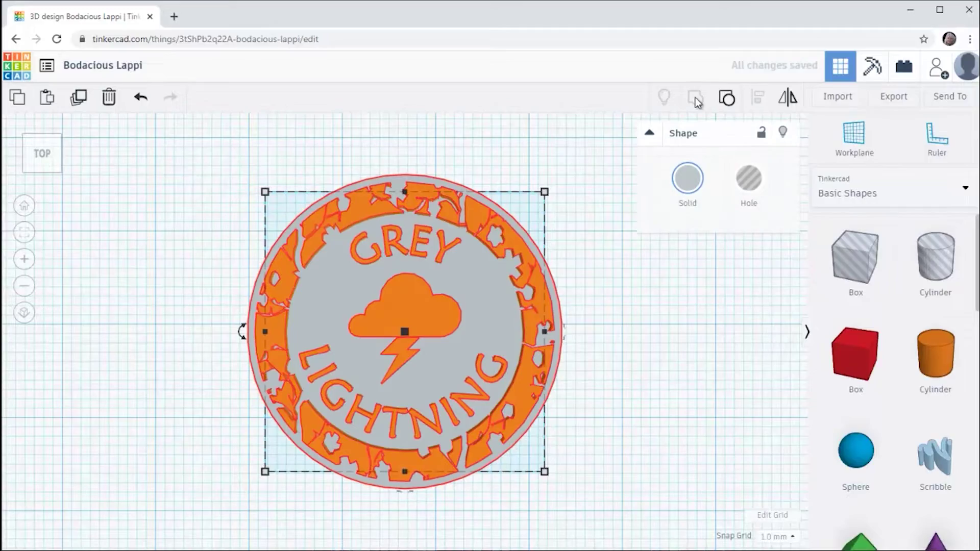
right_click_drag(684, 410, 698, 339)
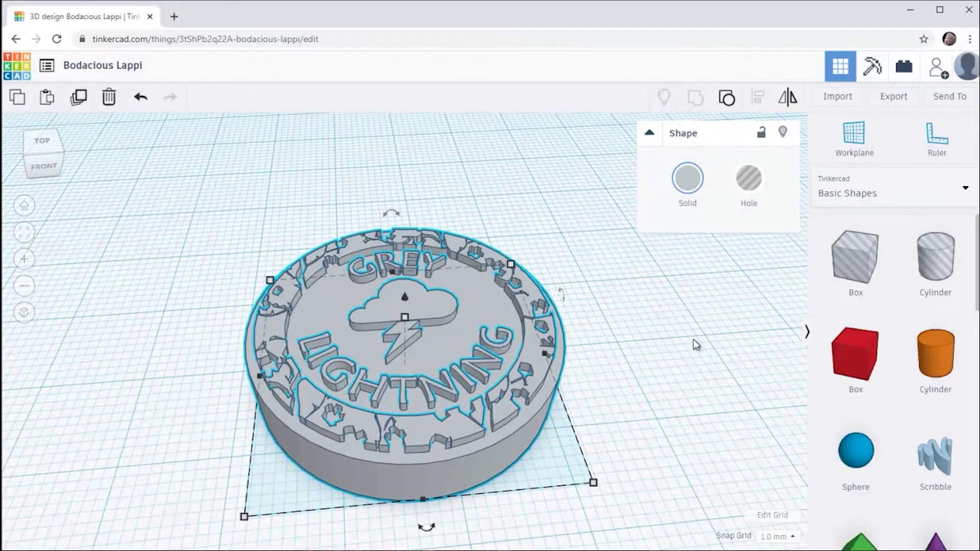
- Export the design as STL and rename it to 'token demo'
left_click(894, 96)
left_click(534, 286)
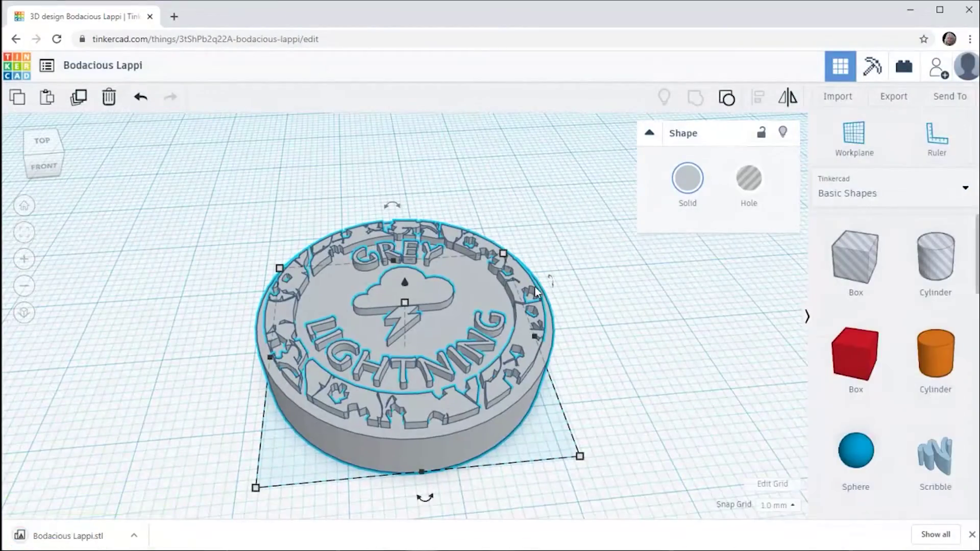
left_click(118, 64)
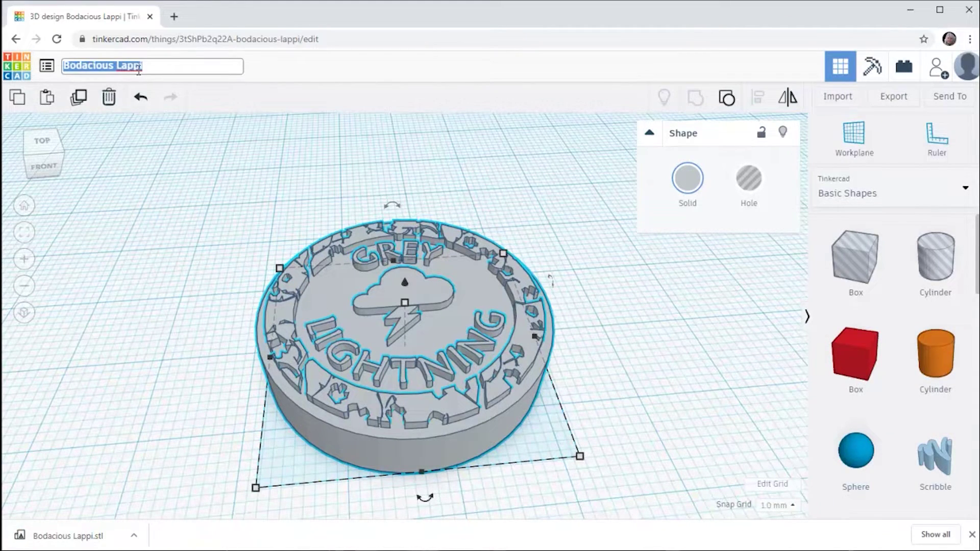
type("token demo")
key("Return")
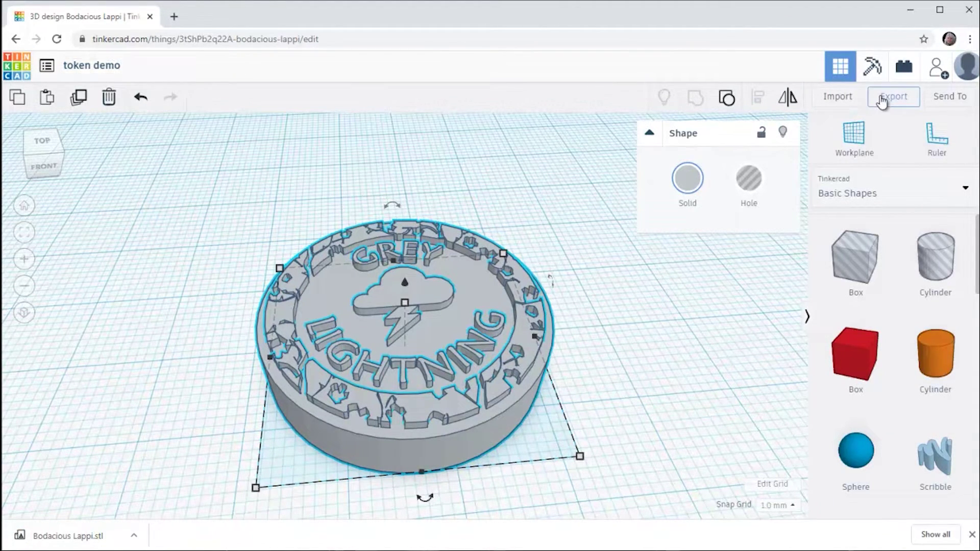
- Export 'token demo' as token demo.stl and return to the dashboard
left_click(894, 96)
left_click(551, 276)
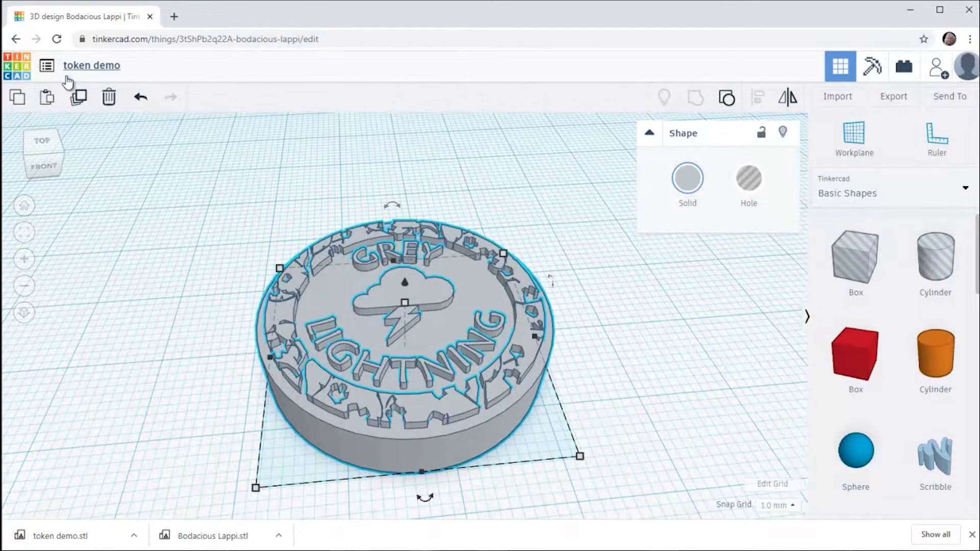
left_click(17, 67)
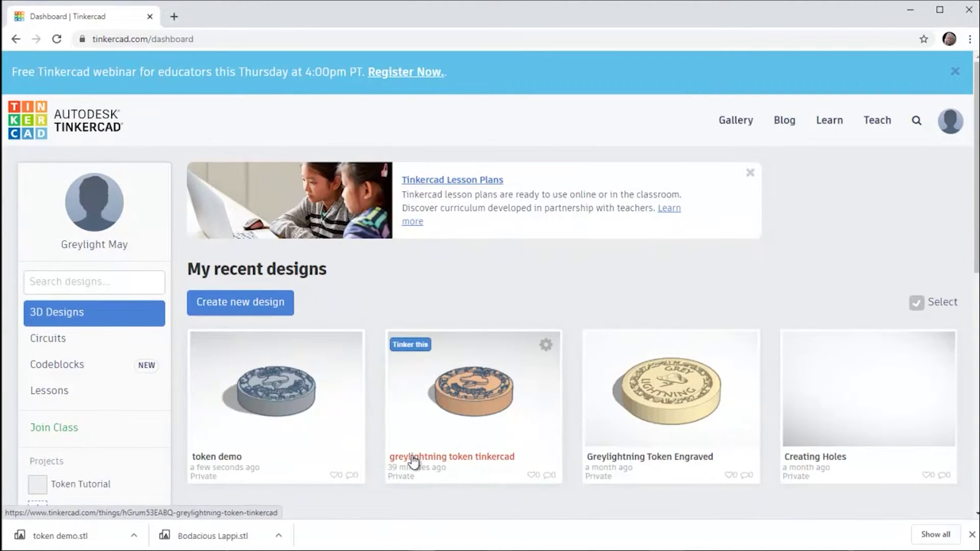
- Download token demo as an STL from its design page
left_click(298, 397)
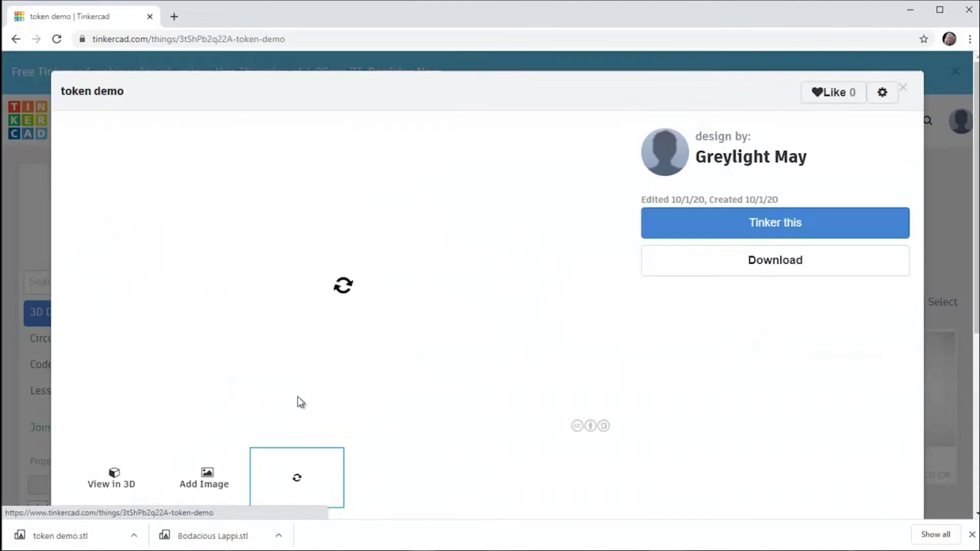
left_click(687, 271)
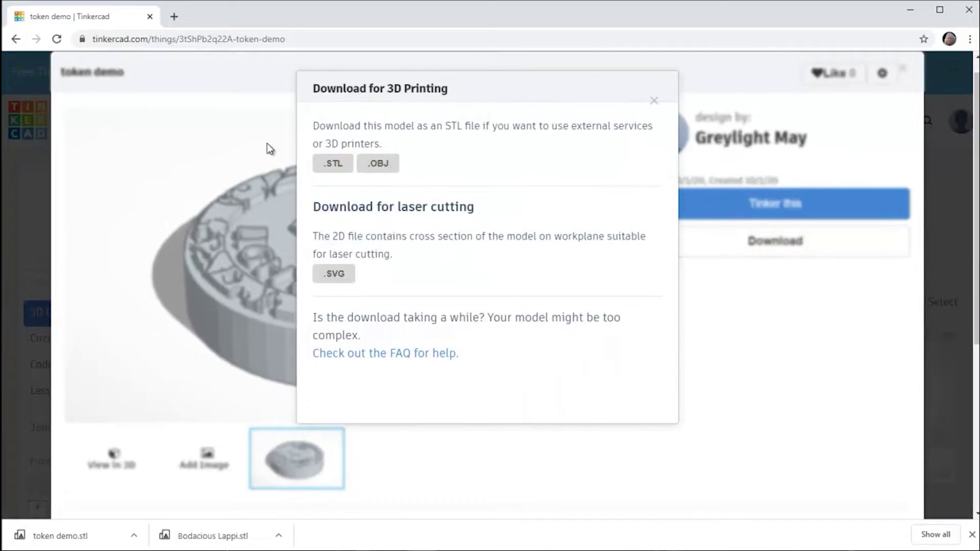
left_click(332, 163)
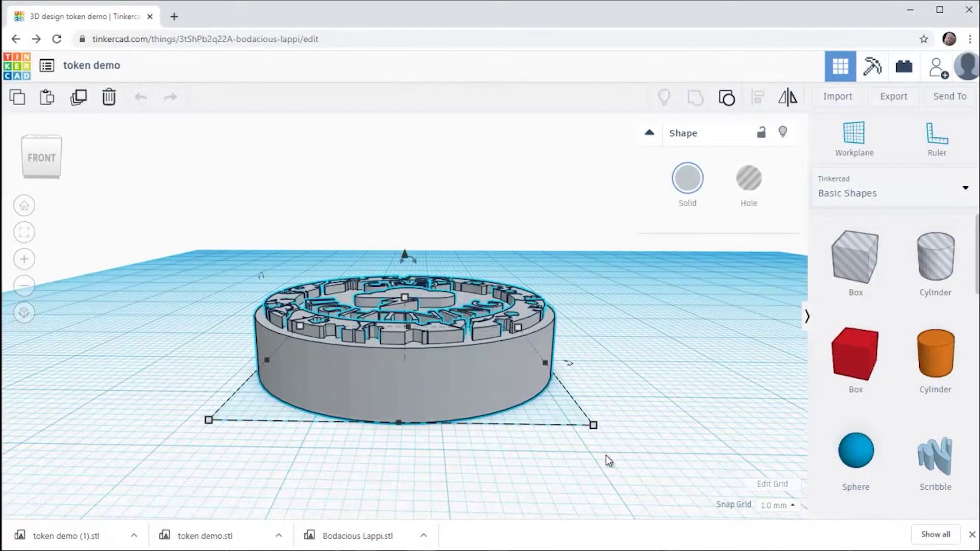
- Ungroup the token and make the text ring a hole sunk to -1.00
left_click(727, 97)
left_click(632, 291)
left_click(522, 320)
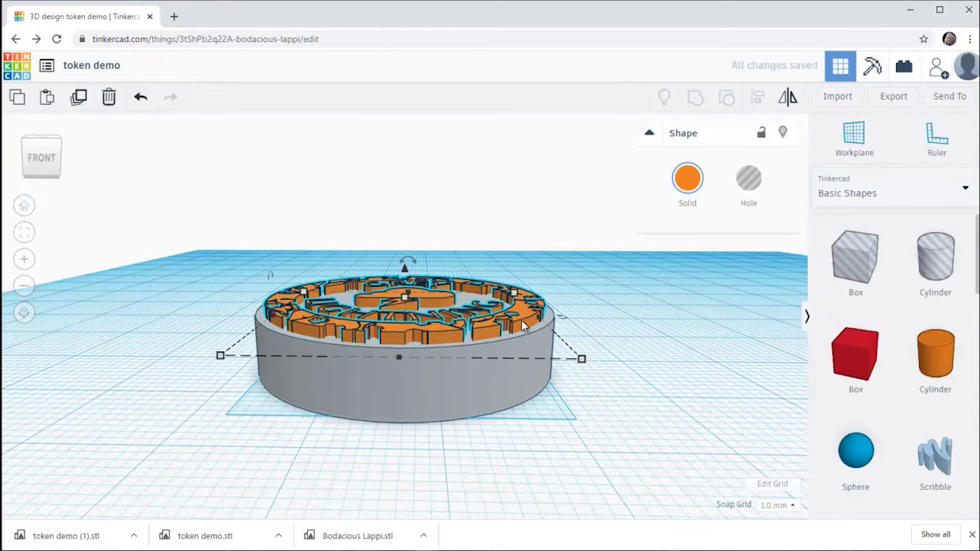
left_click(748, 178)
left_click_drag(405, 268, 406, 286)
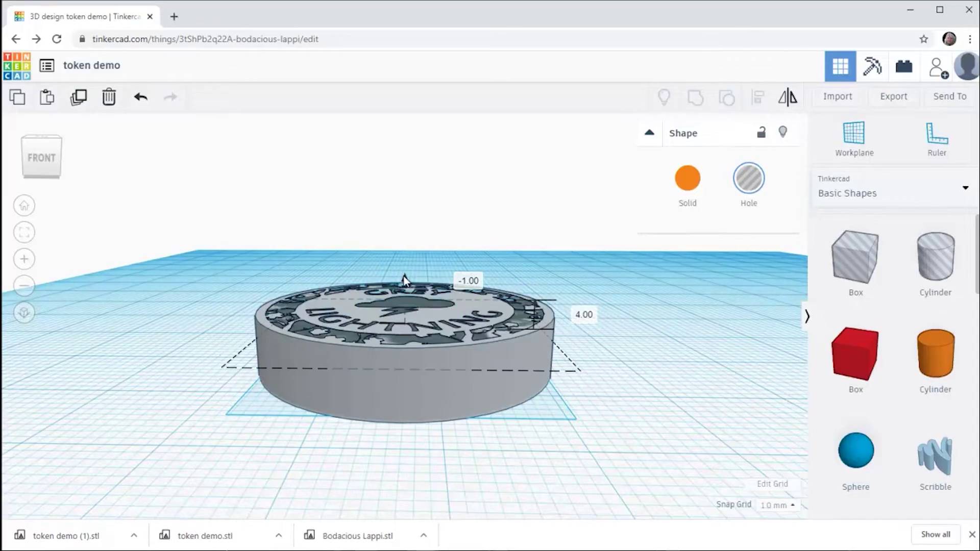
scroll(684, 381, "down", 2)
right_click_drag(688, 375, 622, 341)
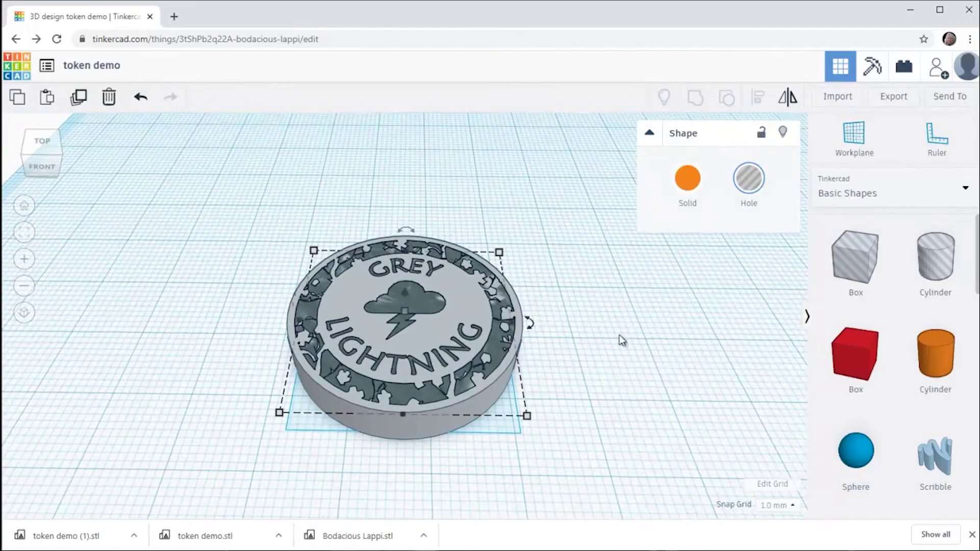
left_click(621, 340)
- Group the base with the hole ring so the design is recessed into the coin
left_click_drag(214, 193, 598, 445)
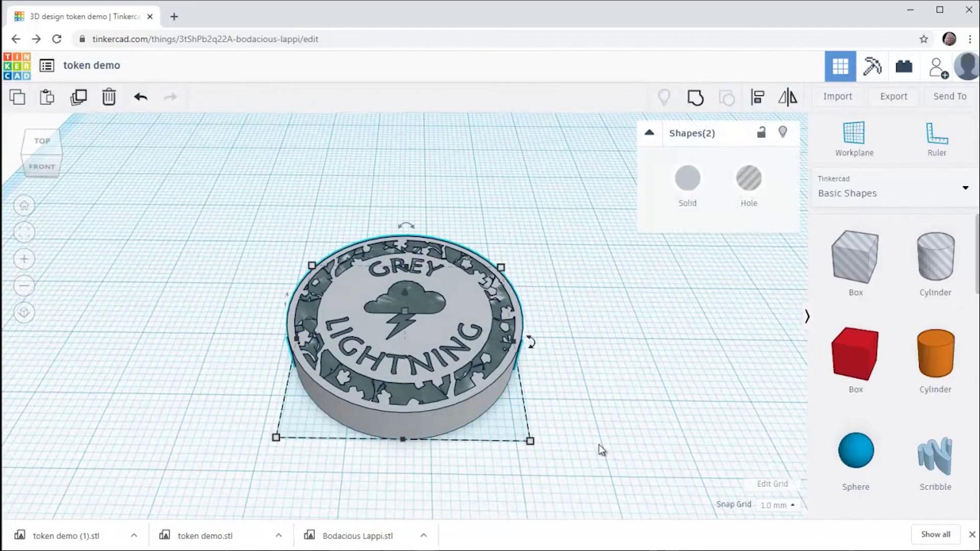
left_click(696, 97)
right_click_drag(612, 366, 619, 365)
scroll(634, 344, "up", 3)
scroll(635, 344, "up", 1)
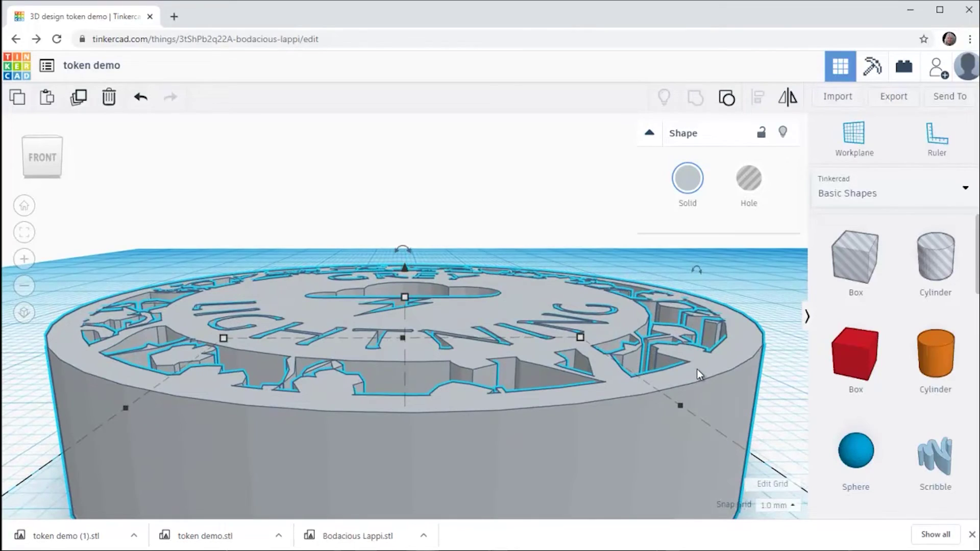
left_click(49, 147)
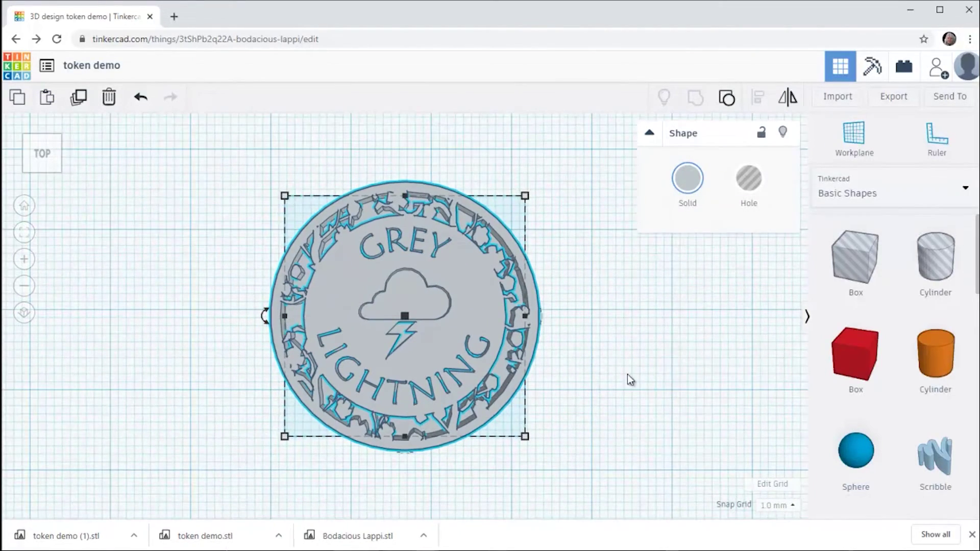
left_click(638, 380)
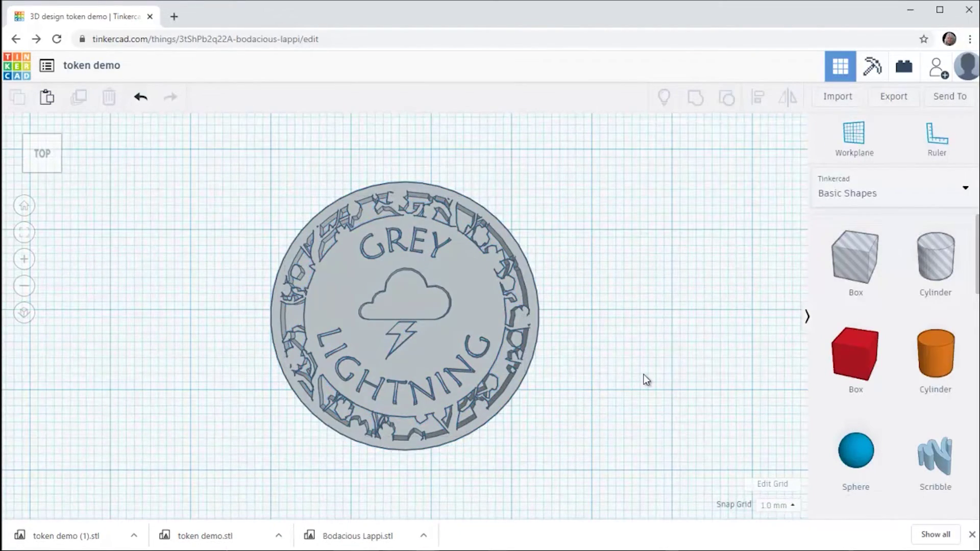
- Rename the design to 'token engrave' and export it as token engrave.stl
left_click(887, 98)
left_click(550, 275)
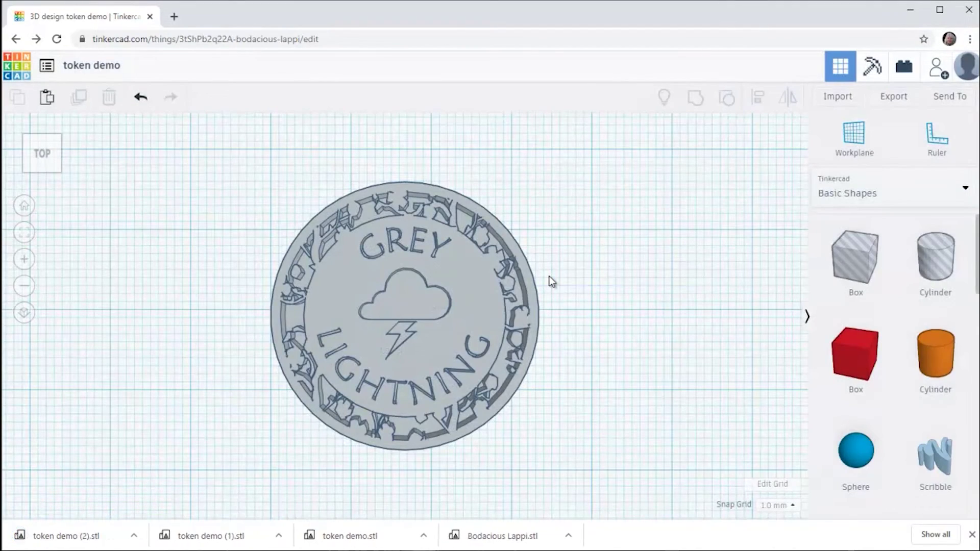
left_click(101, 74)
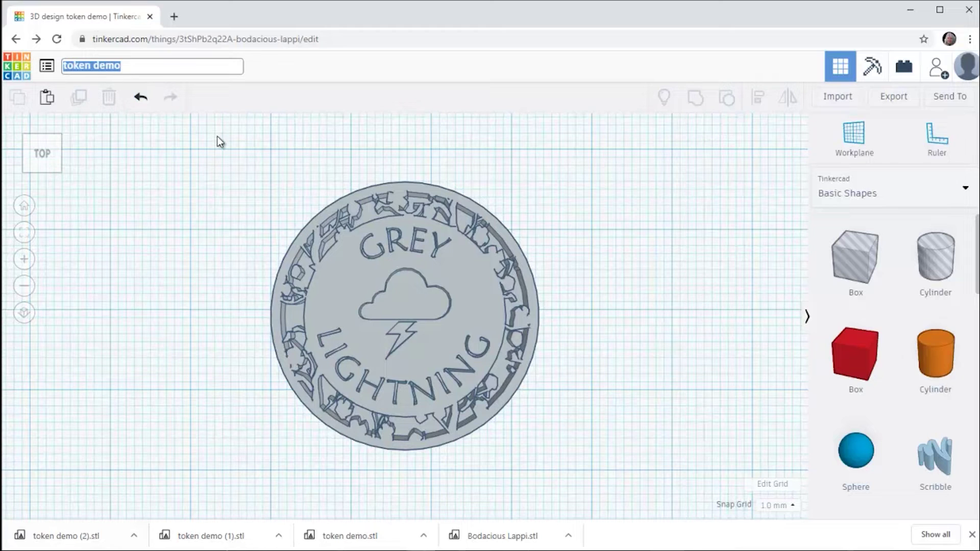
type("token engrave")
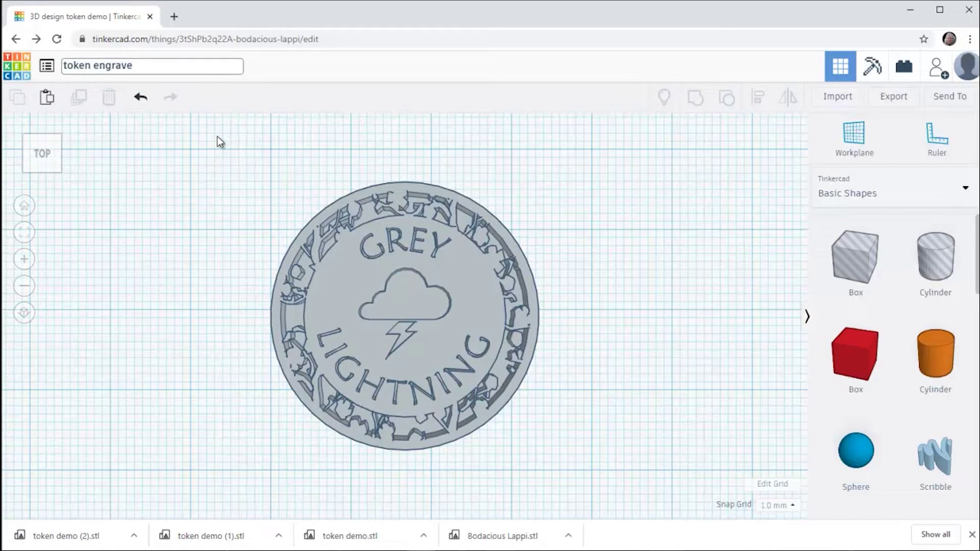
left_click(893, 102)
left_click(550, 275)
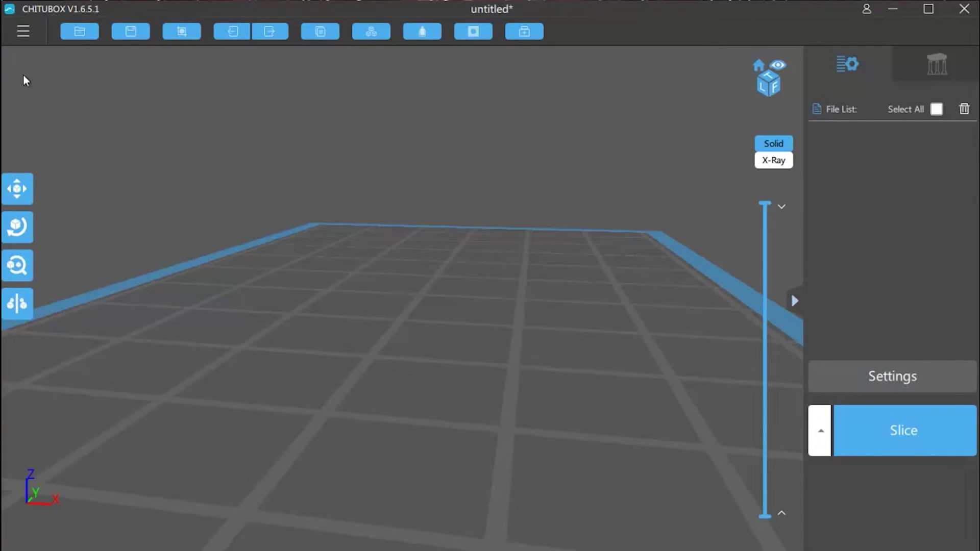
- Load token demo.stl onto the ChiTuBox build plate
left_click(23, 32)
left_click(25, 125)
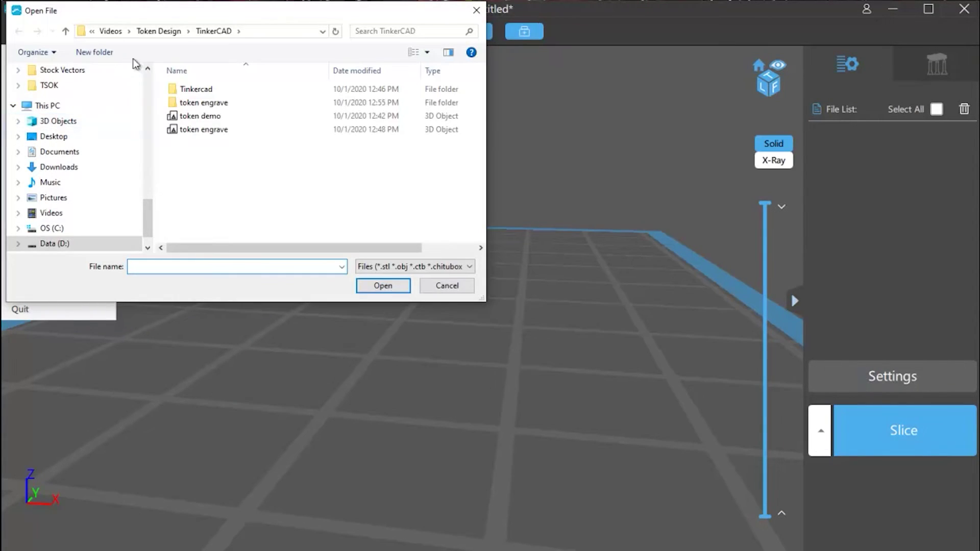
left_click(200, 116)
key("Return")
left_click_drag(415, 387, 509, 434)
- Load token engrave.stl as a second model beside token demo
left_click(23, 31)
mouse_move(36, 177)
left_click(32, 125)
left_click(204, 127)
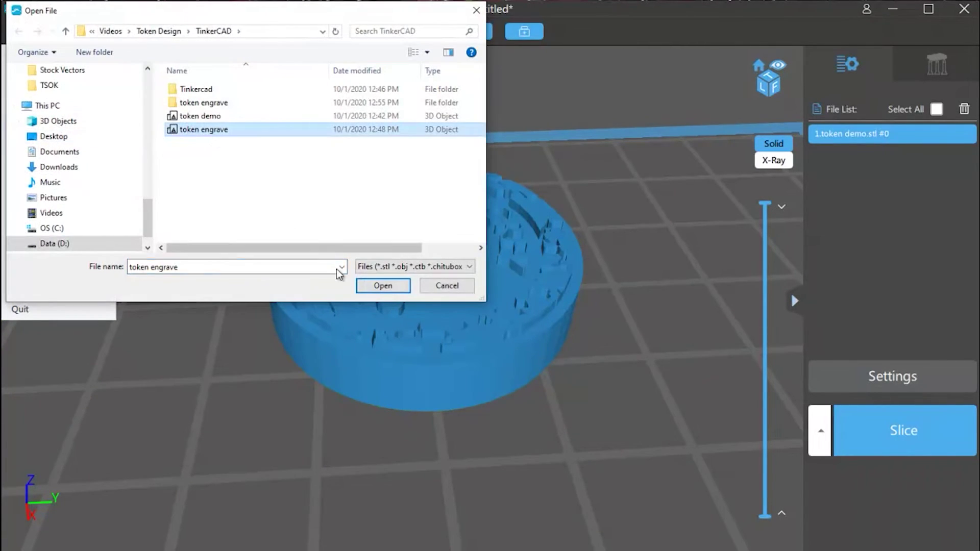
left_click(382, 284)
scroll(387, 315, "down", 5)
left_click_drag(387, 315, 356, 400)
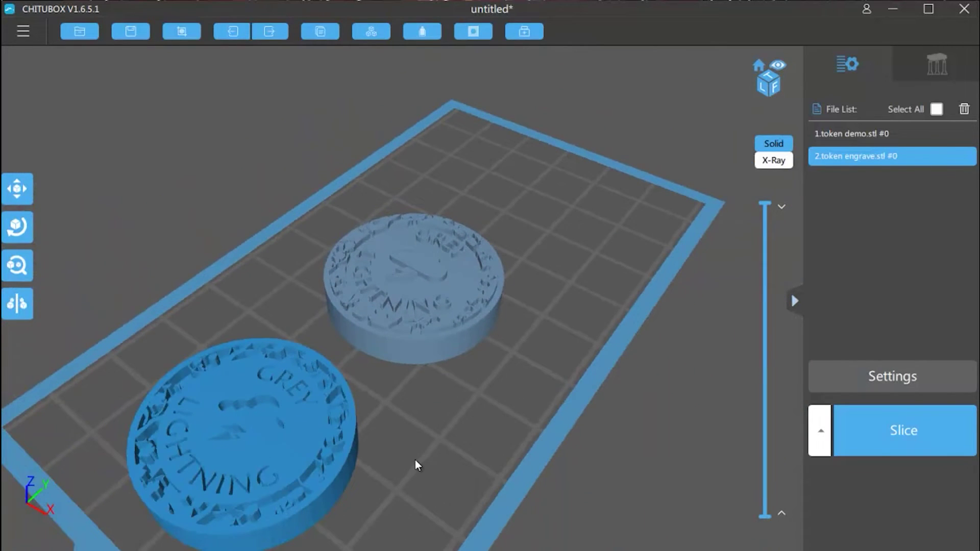
left_click_drag(386, 471, 503, 382)
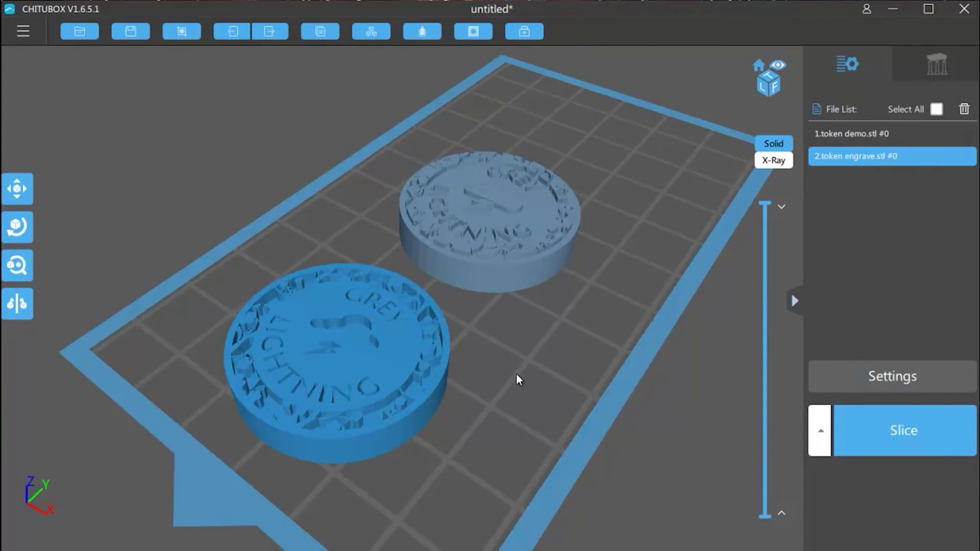